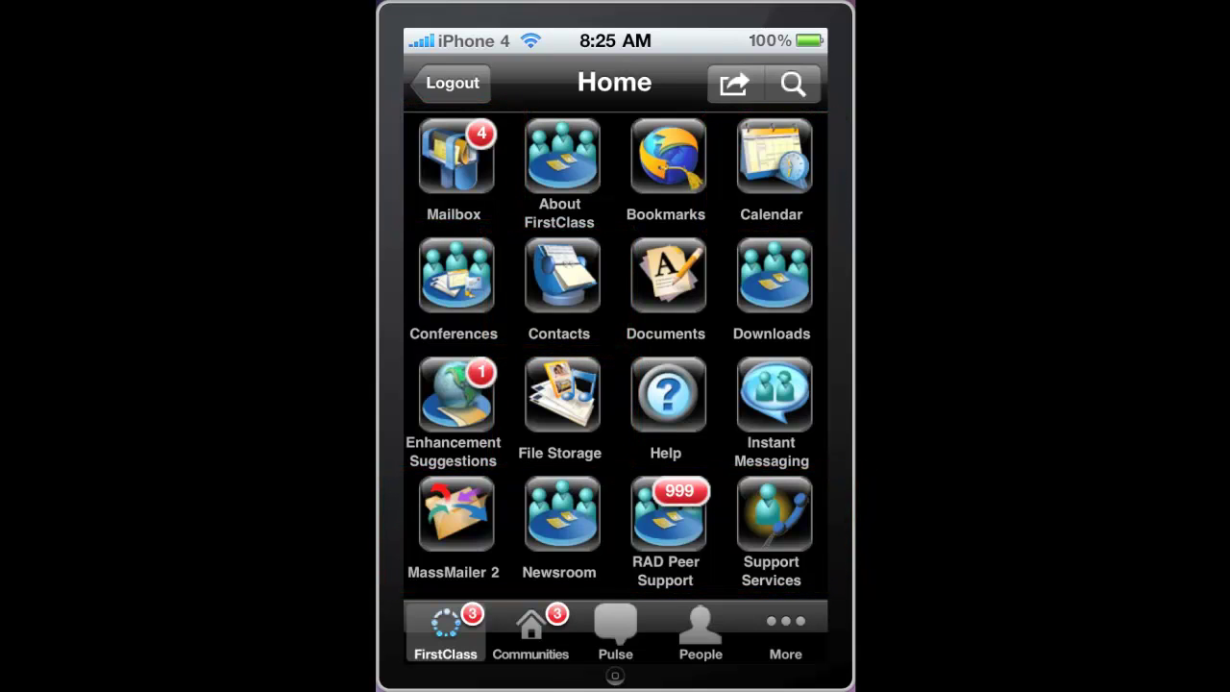
click(530, 632)
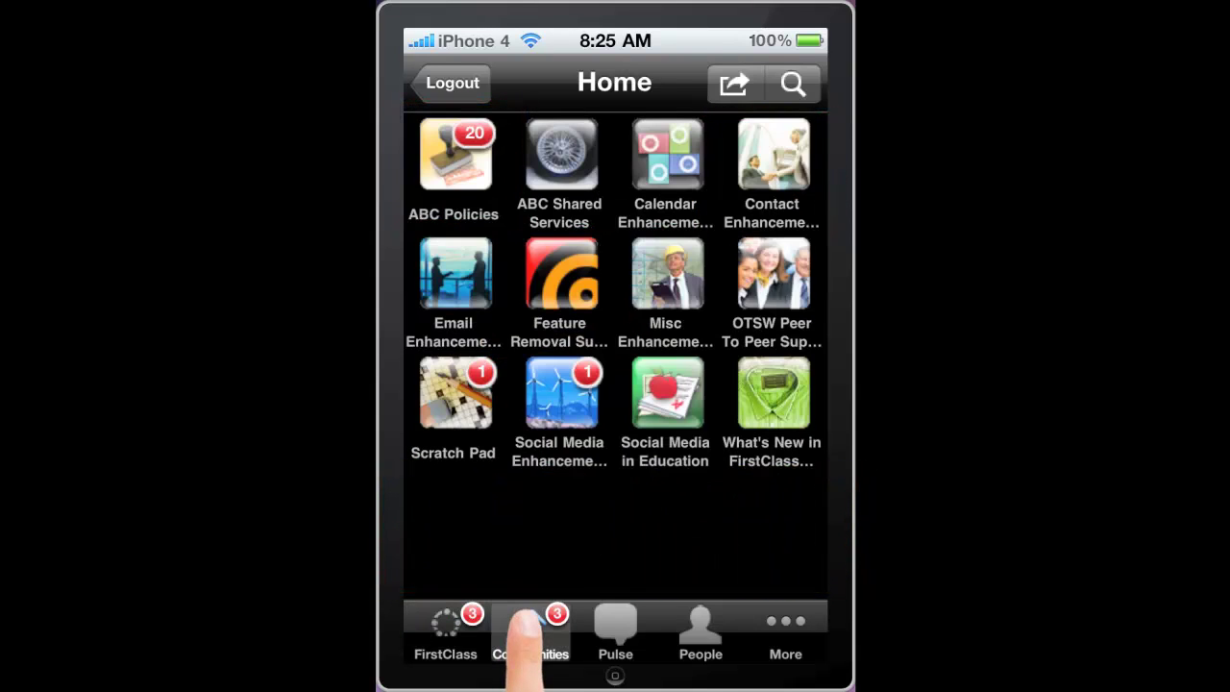
click(701, 629)
click(785, 625)
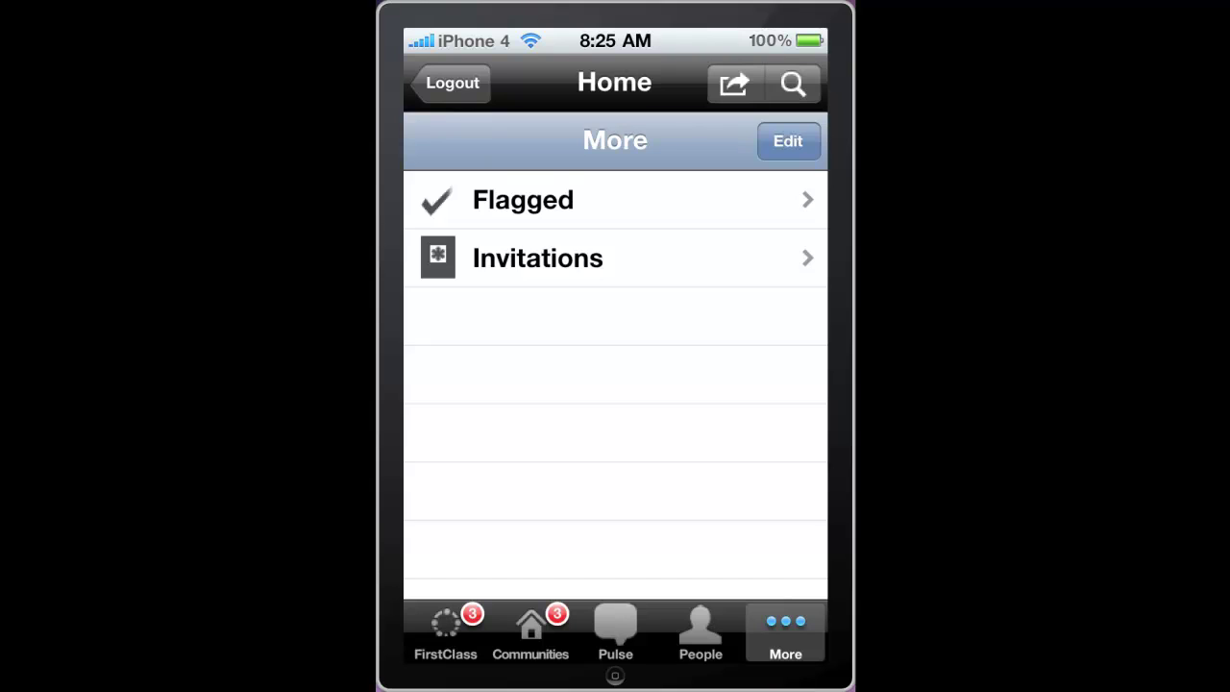
click(447, 624)
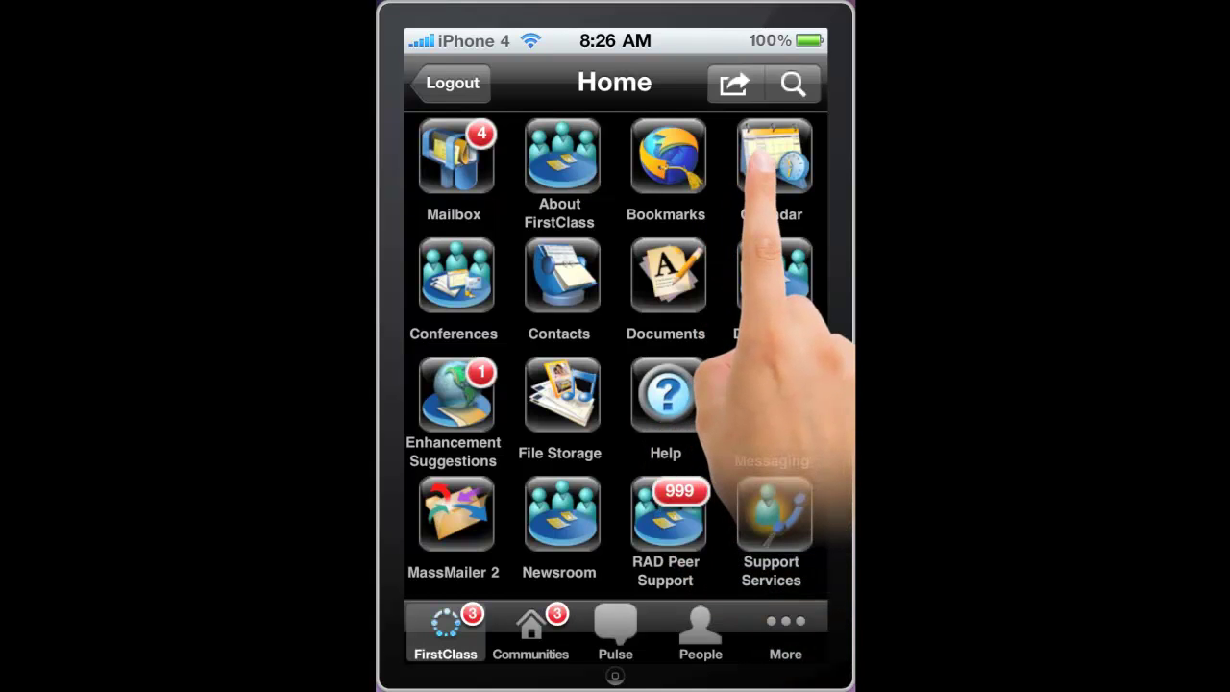
click(766, 158)
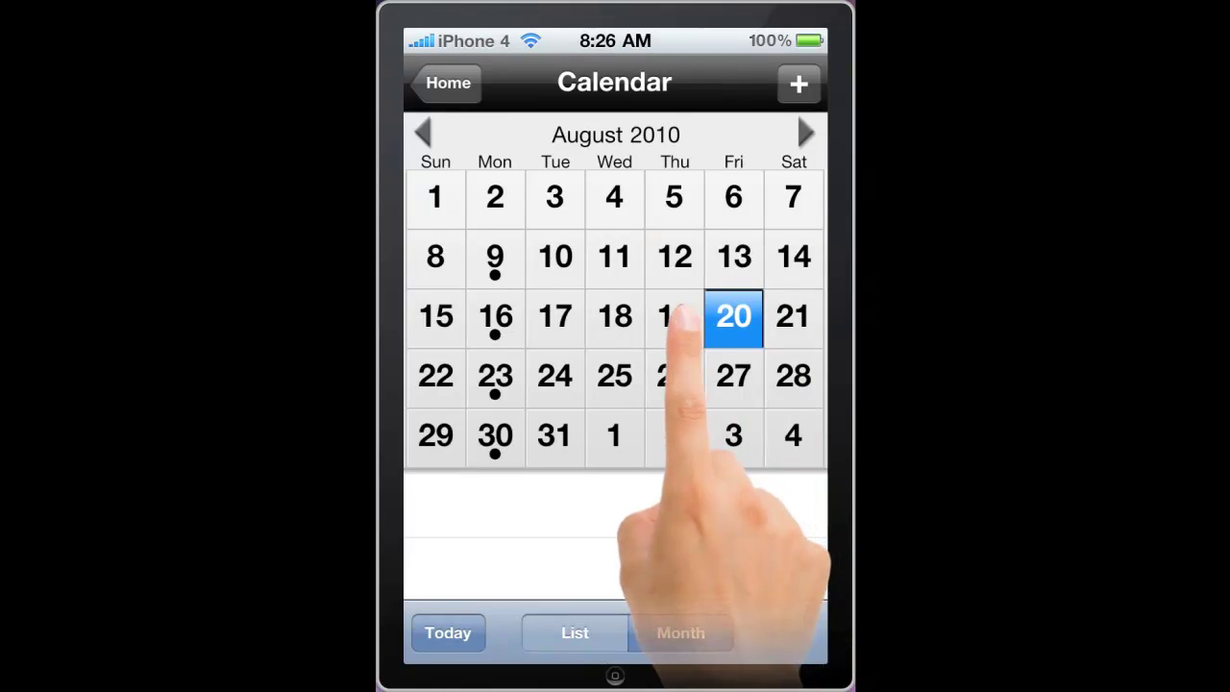
click(676, 317)
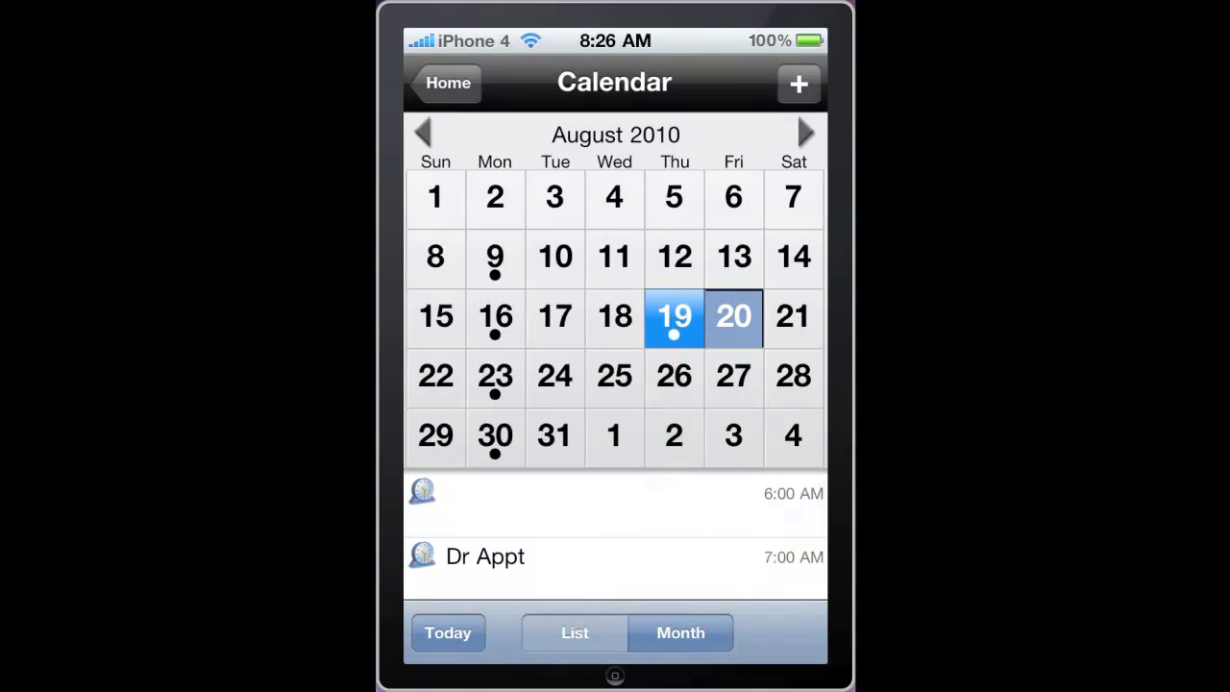
click(550, 562)
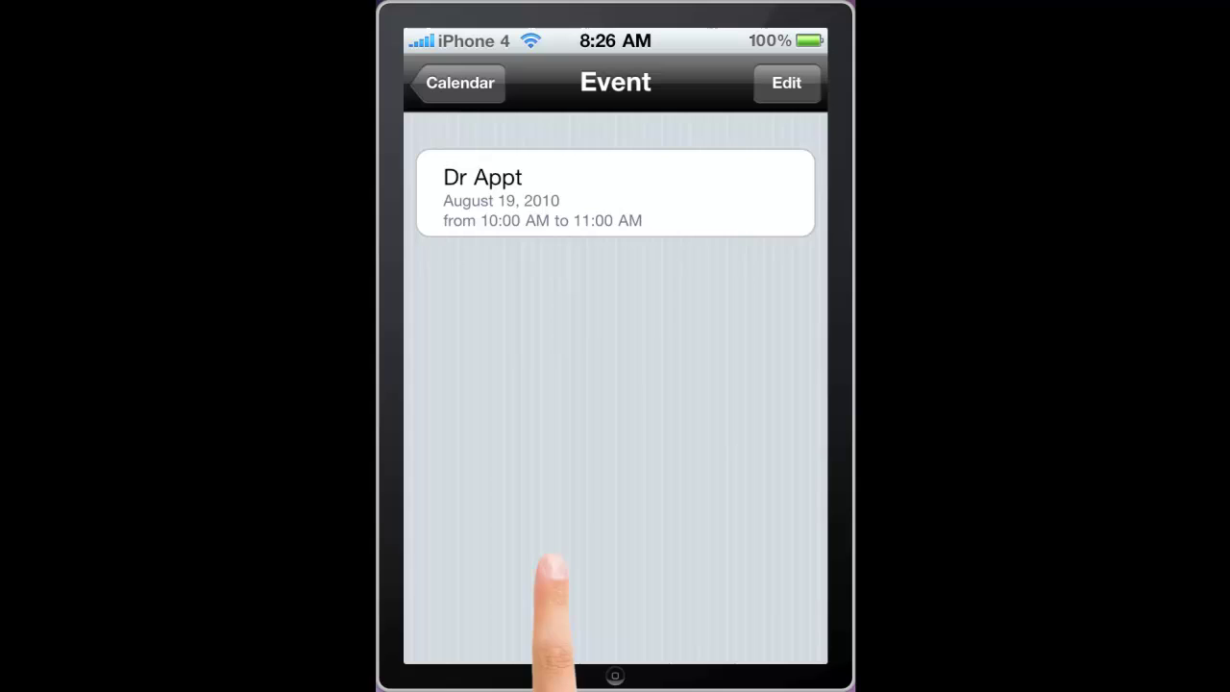
click(461, 83)
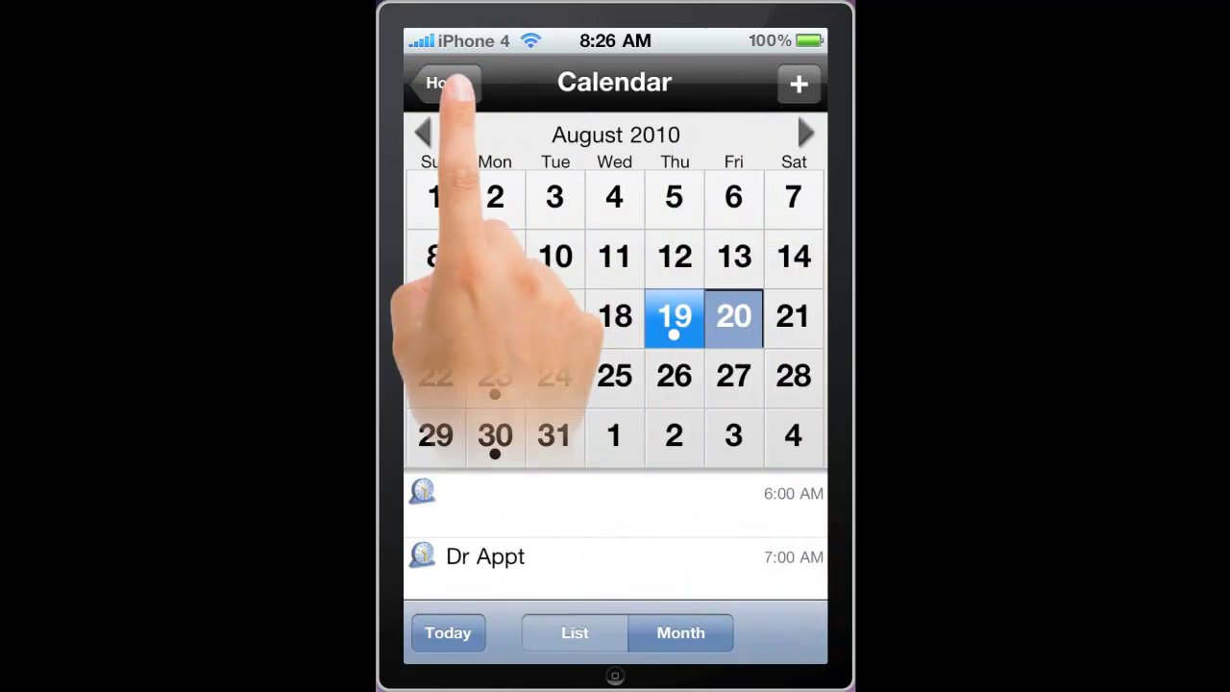
click(452, 83)
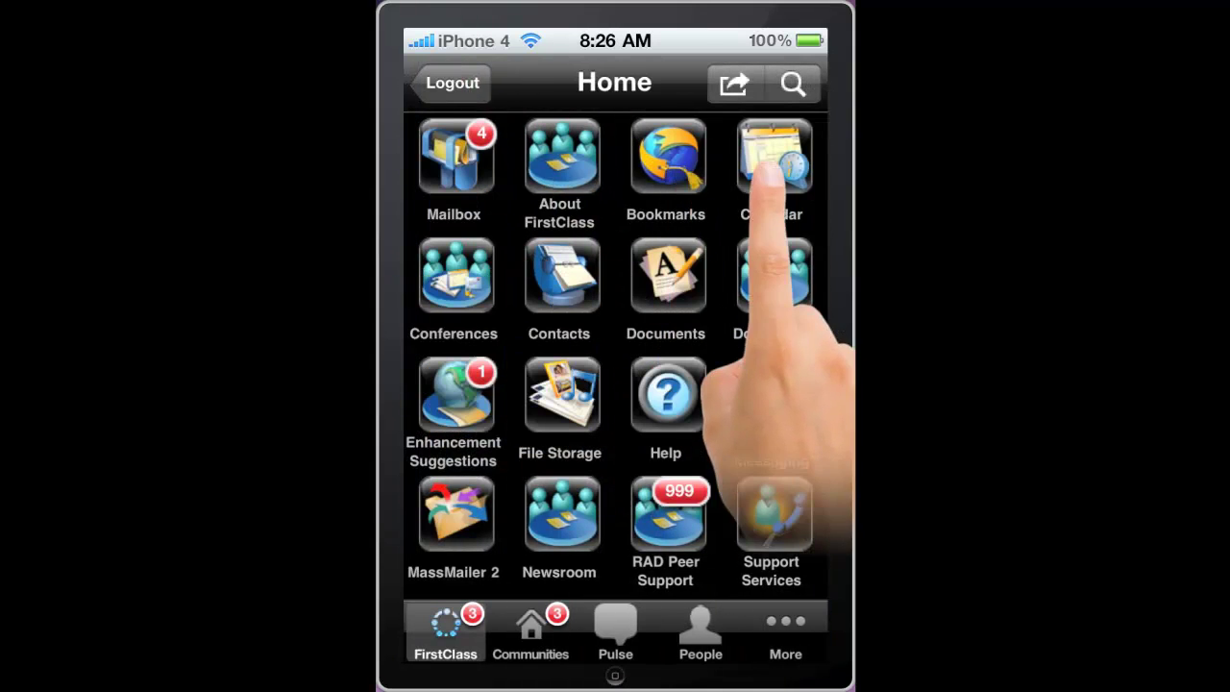
click(562, 274)
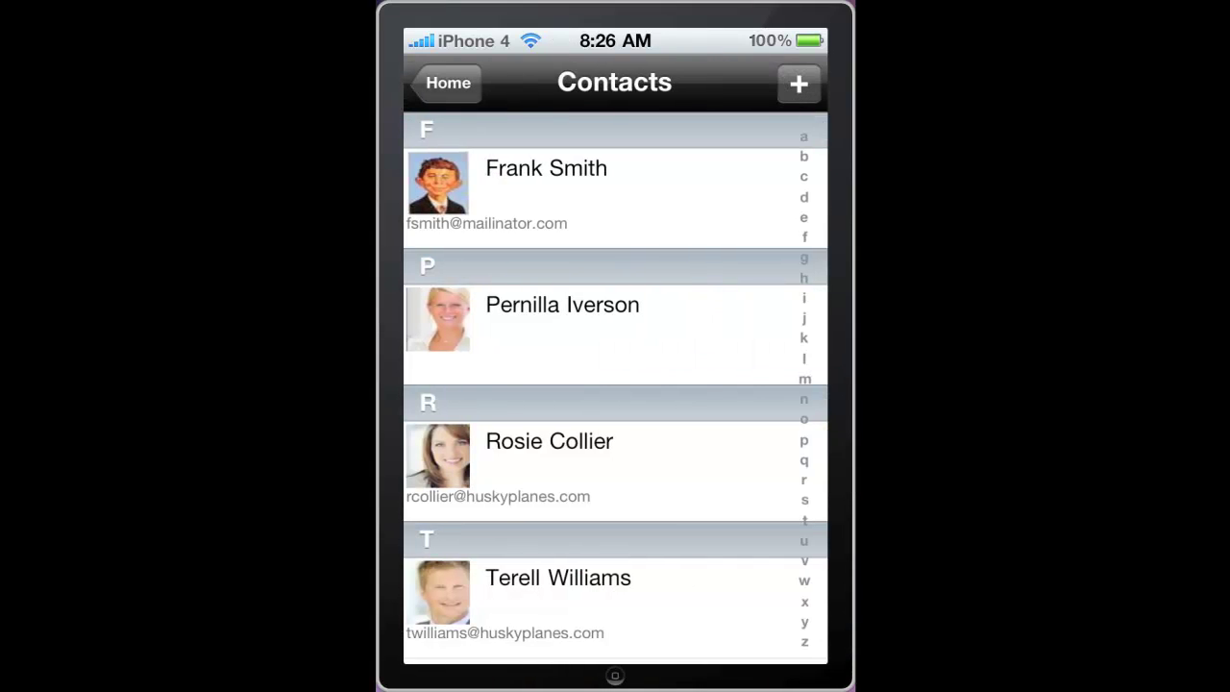
click(576, 171)
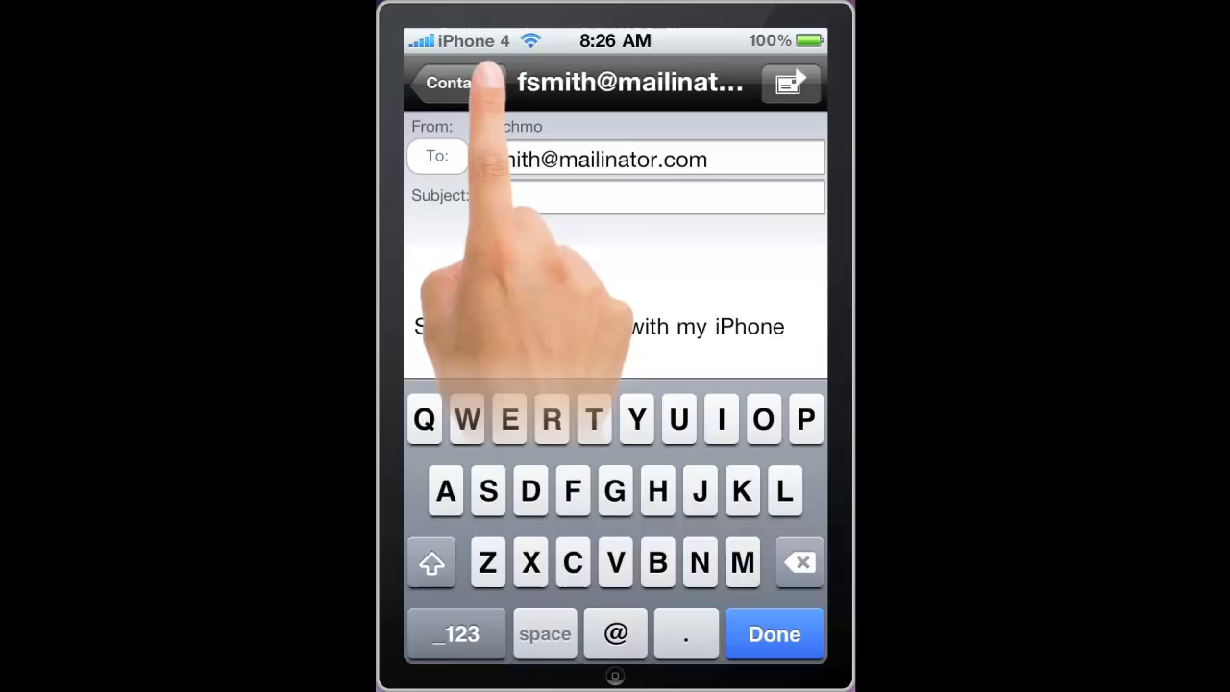
click(473, 85)
click(604, 182)
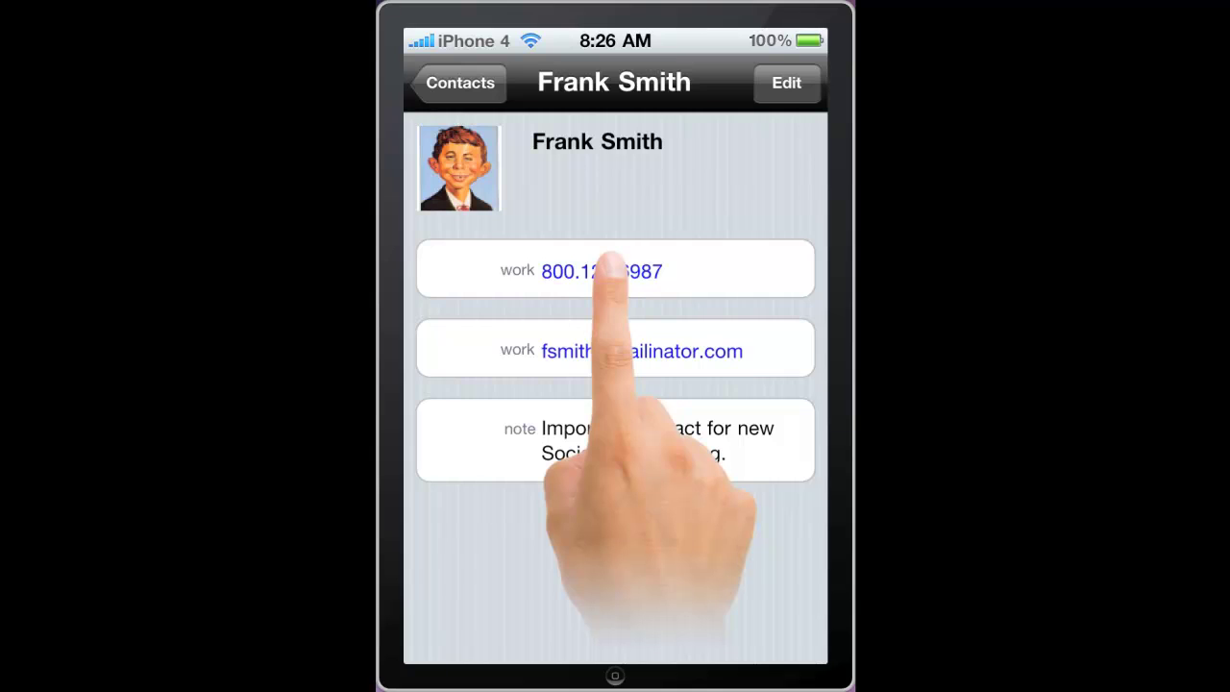
click(435, 83)
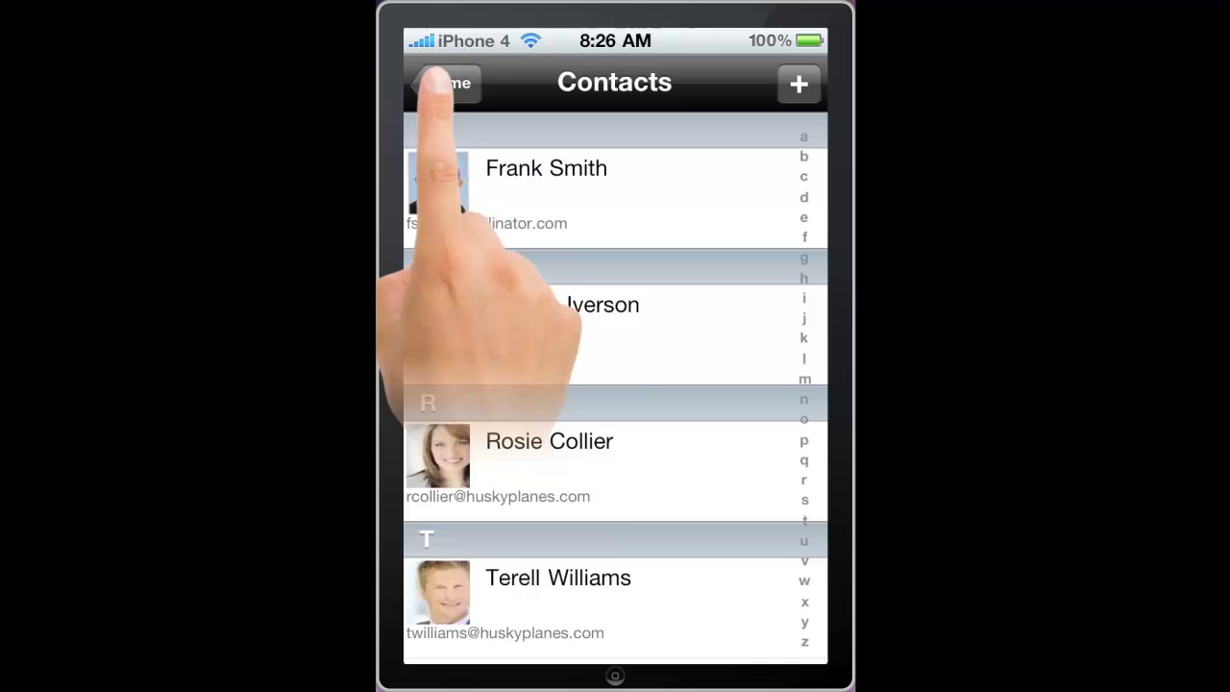
click(434, 82)
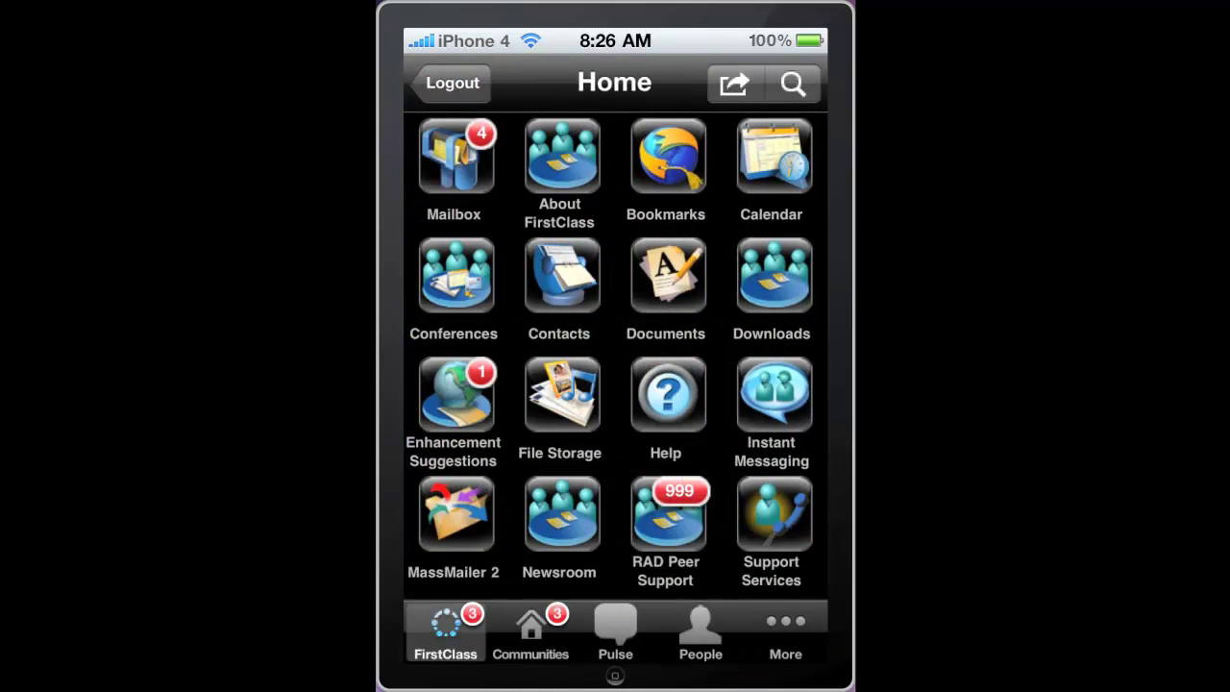
click(562, 389)
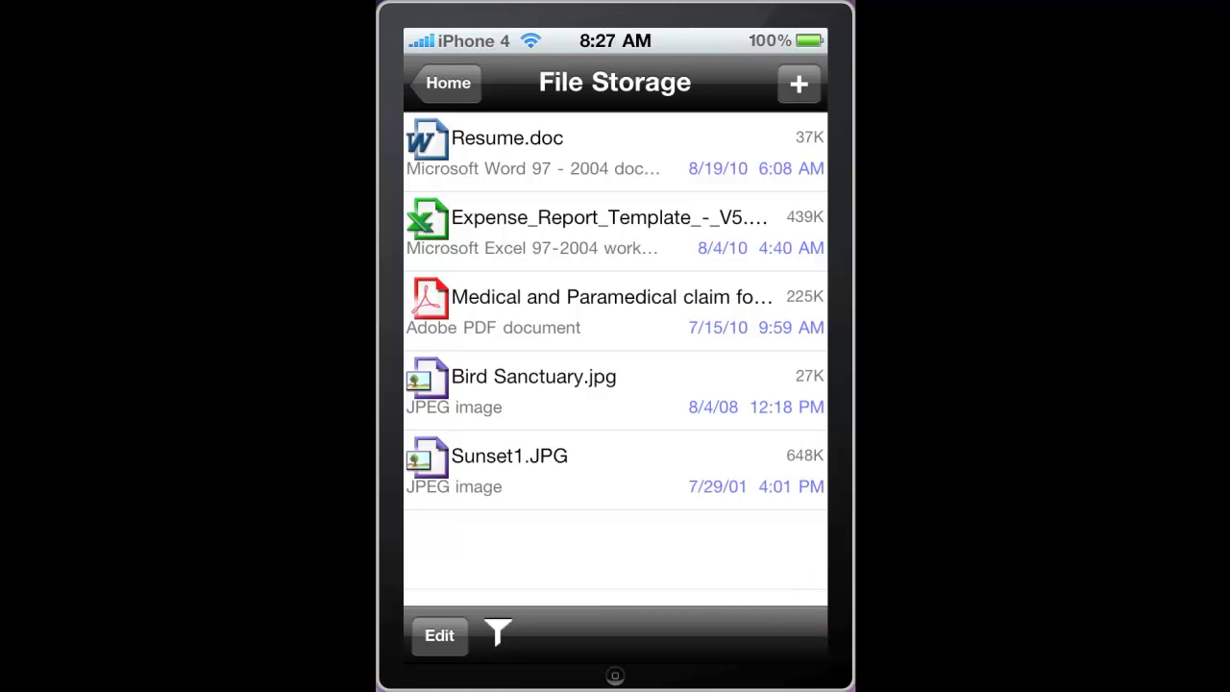
click(557, 466)
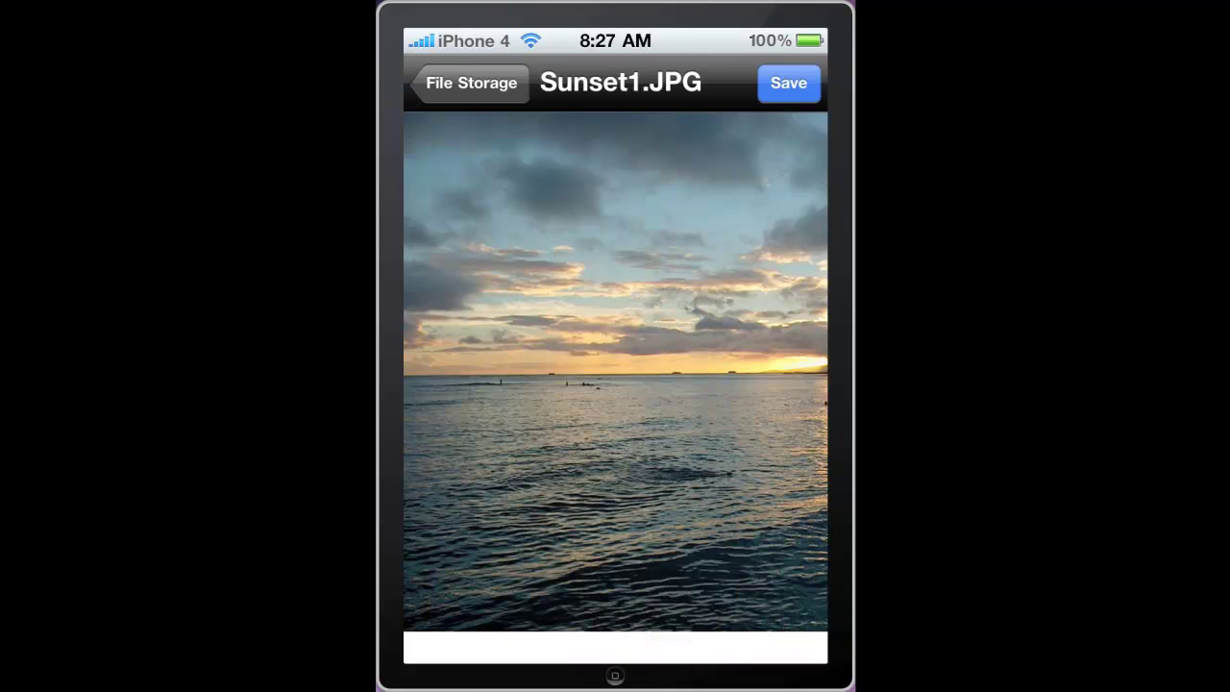
click(475, 82)
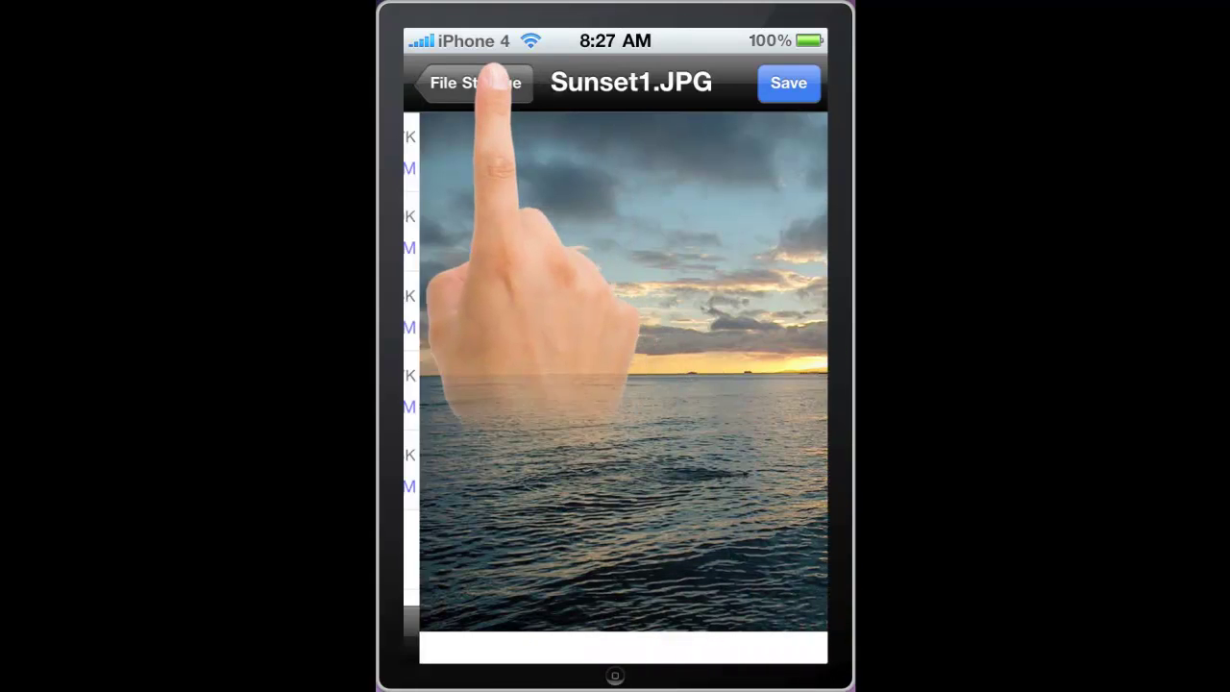
click(444, 83)
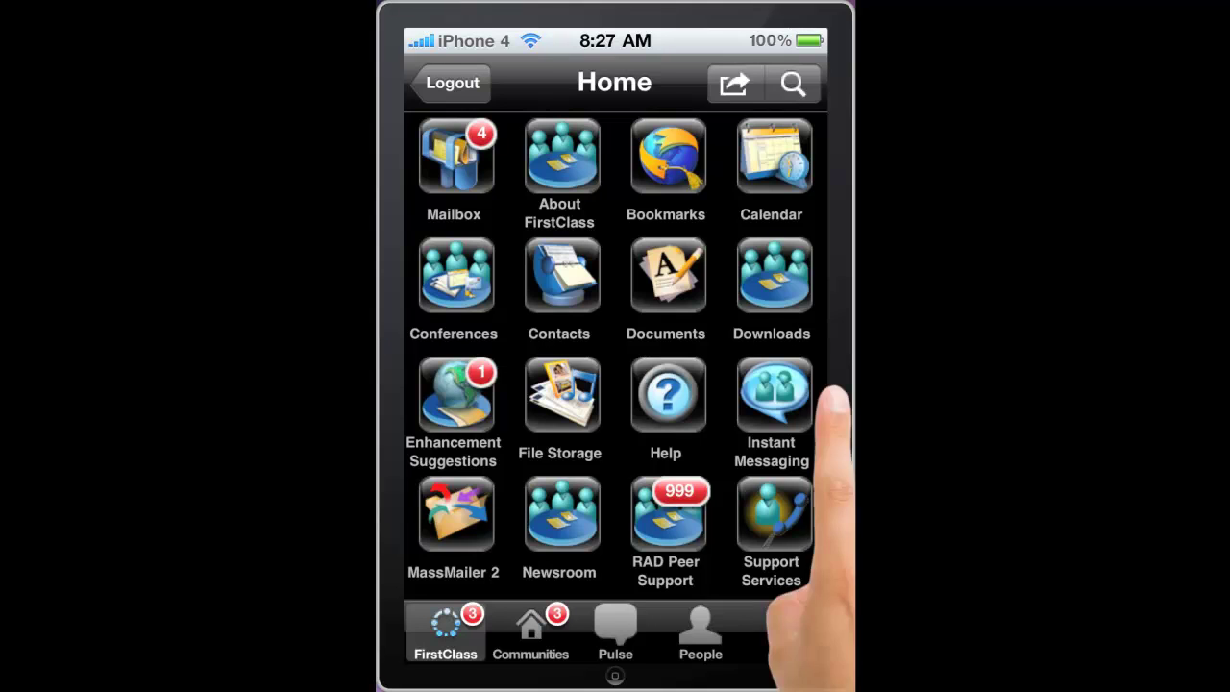
- Open the 'MacTech Conference: Final Day for Early Bird Pricing' email from the Mailbox and scroll through its body
click(453, 162)
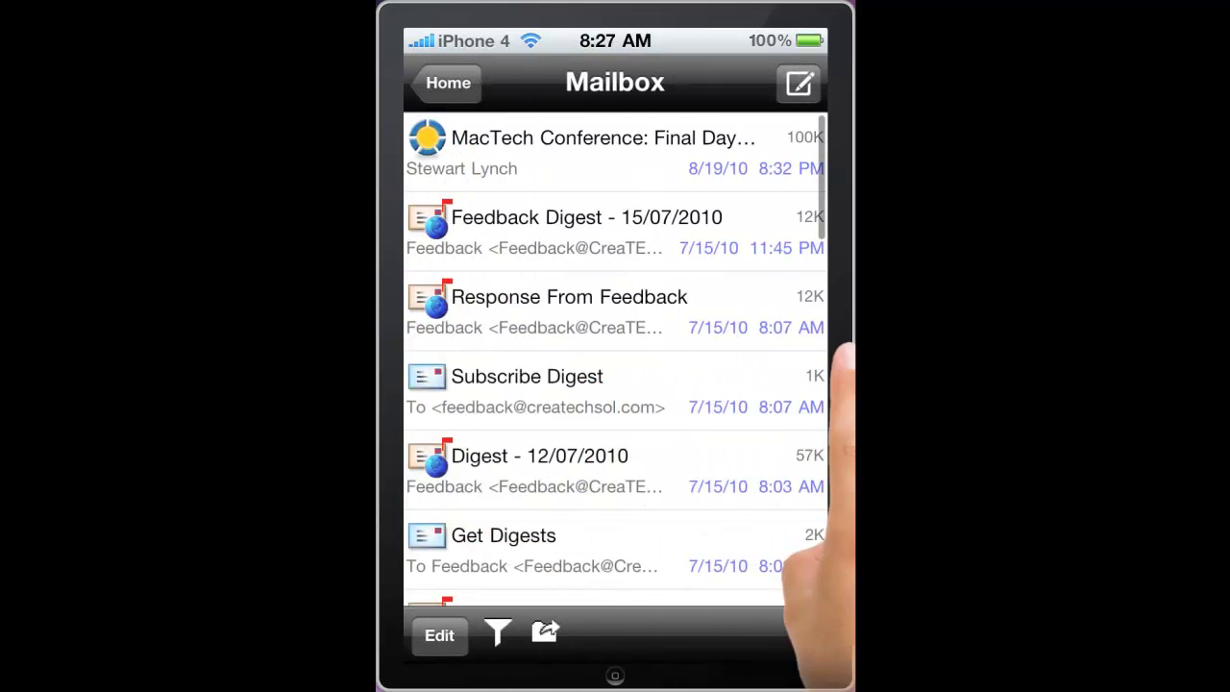
drag(743, 394, 746, 214)
drag(696, 470, 681, 672)
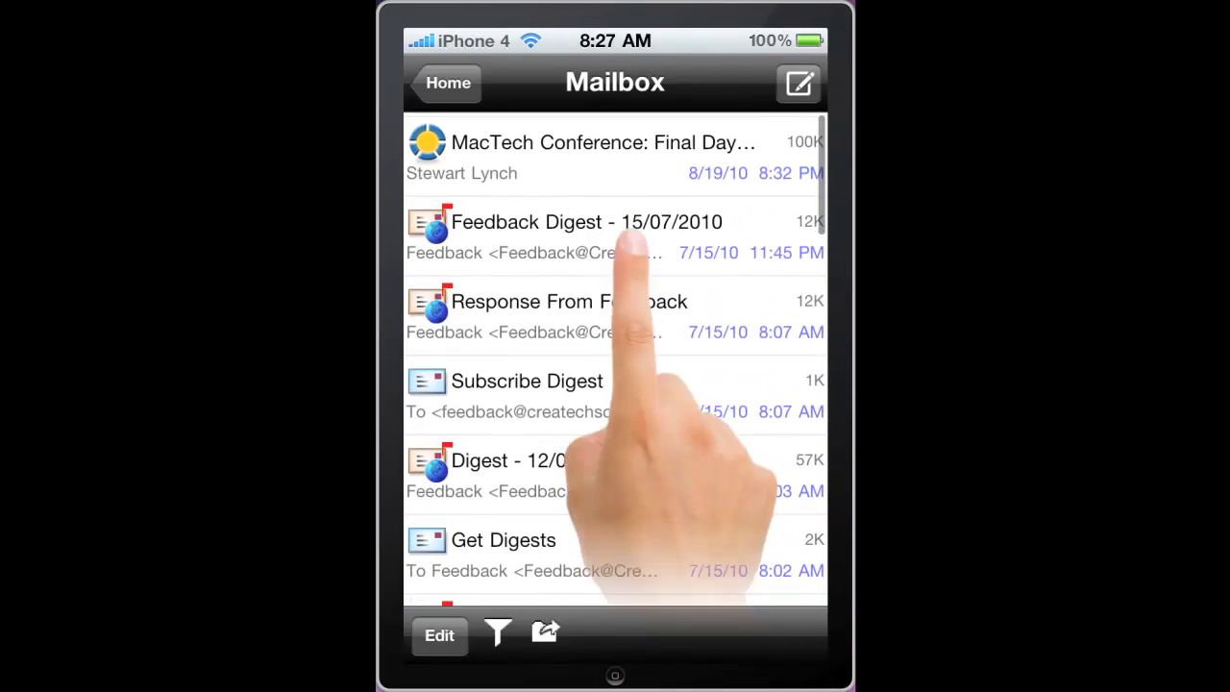
click(593, 156)
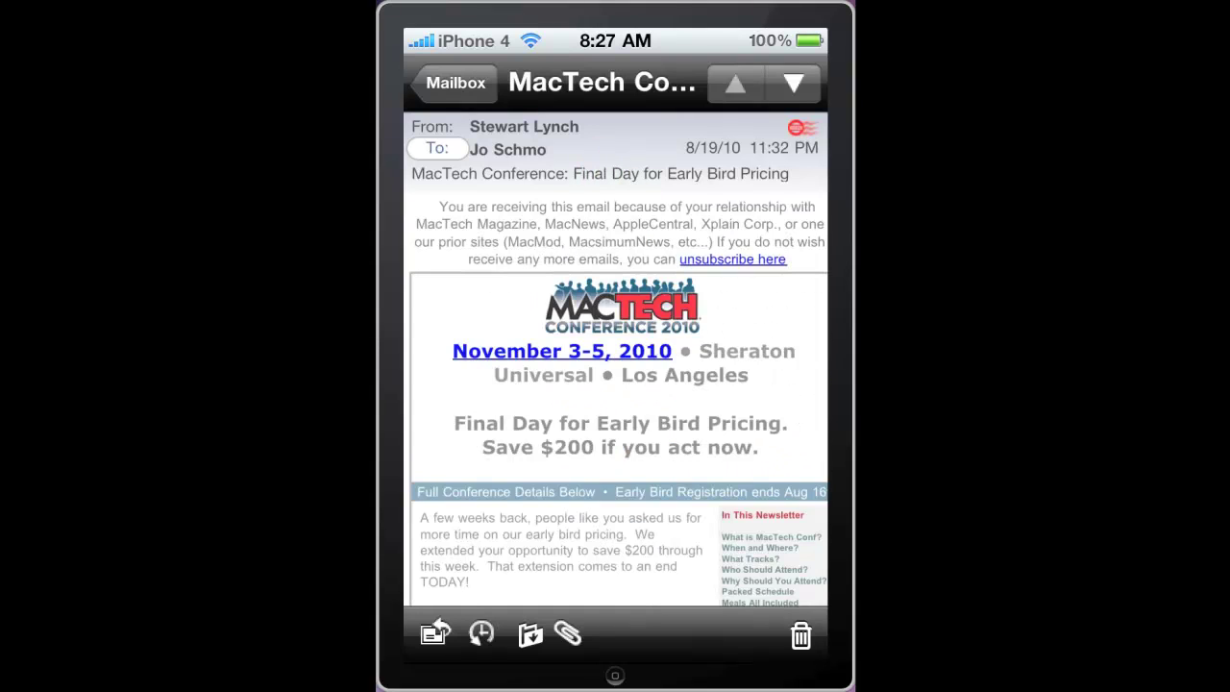
drag(585, 548, 635, 315)
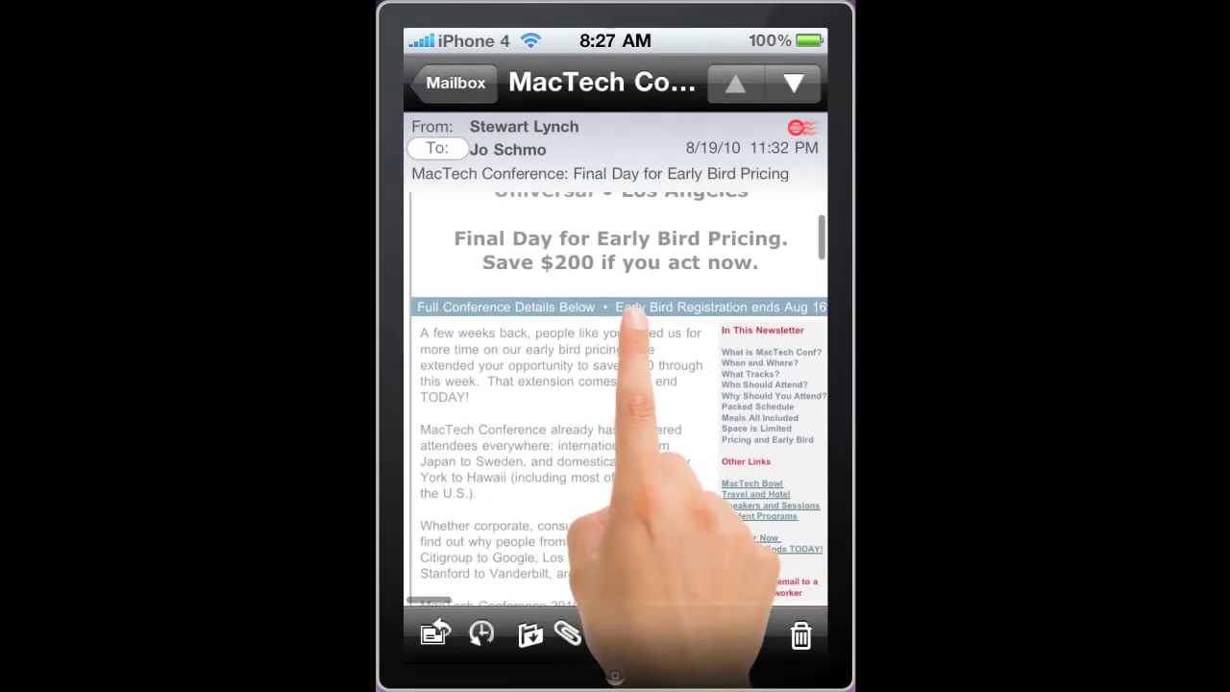
drag(783, 500, 651, 299)
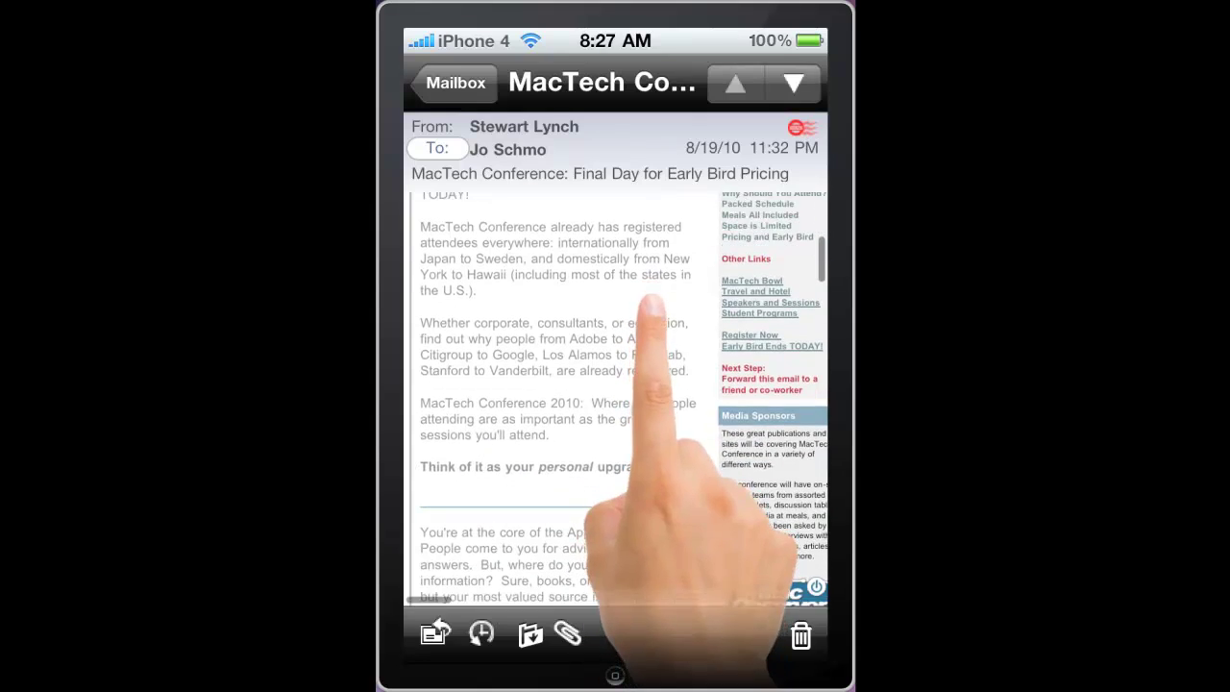
drag(672, 456, 624, 399)
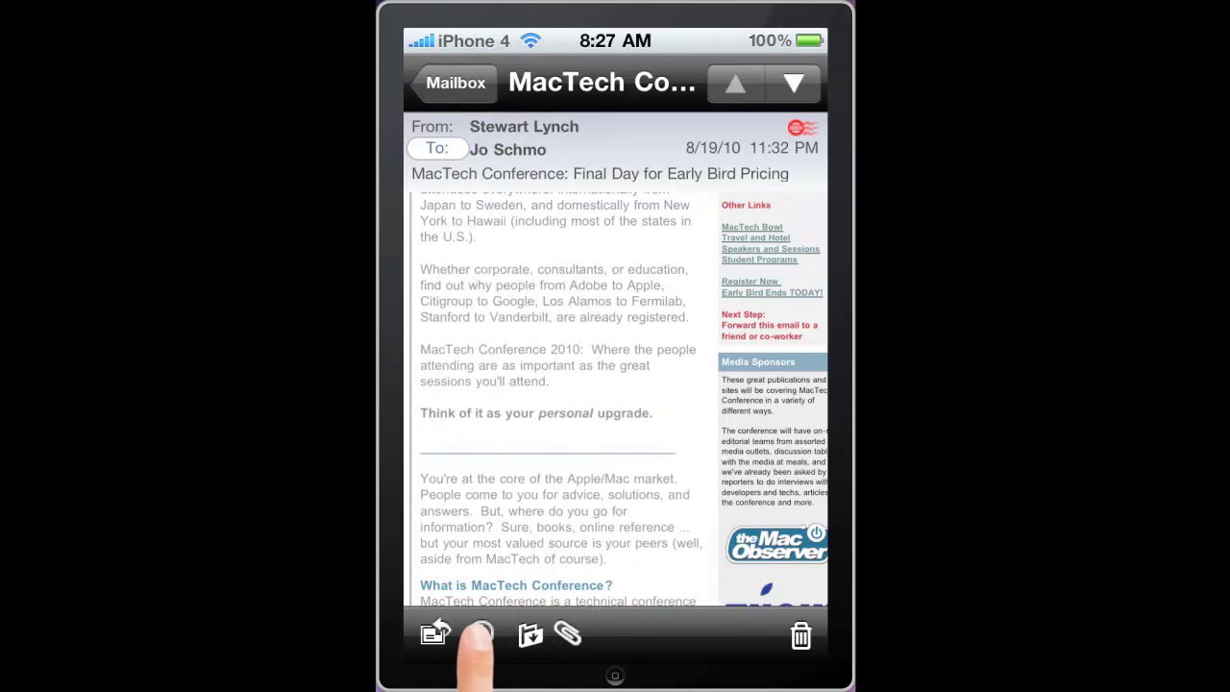
- Check the email's history, move-to-folder choices and attachments without changing anything
click(478, 634)
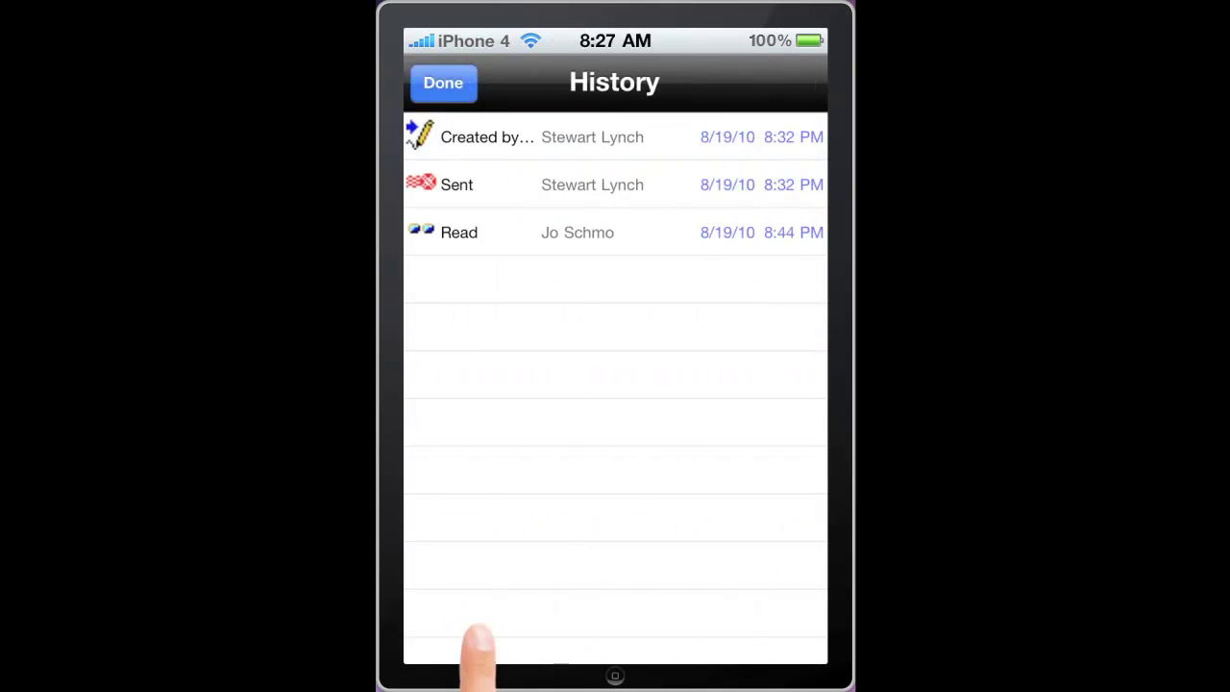
click(444, 83)
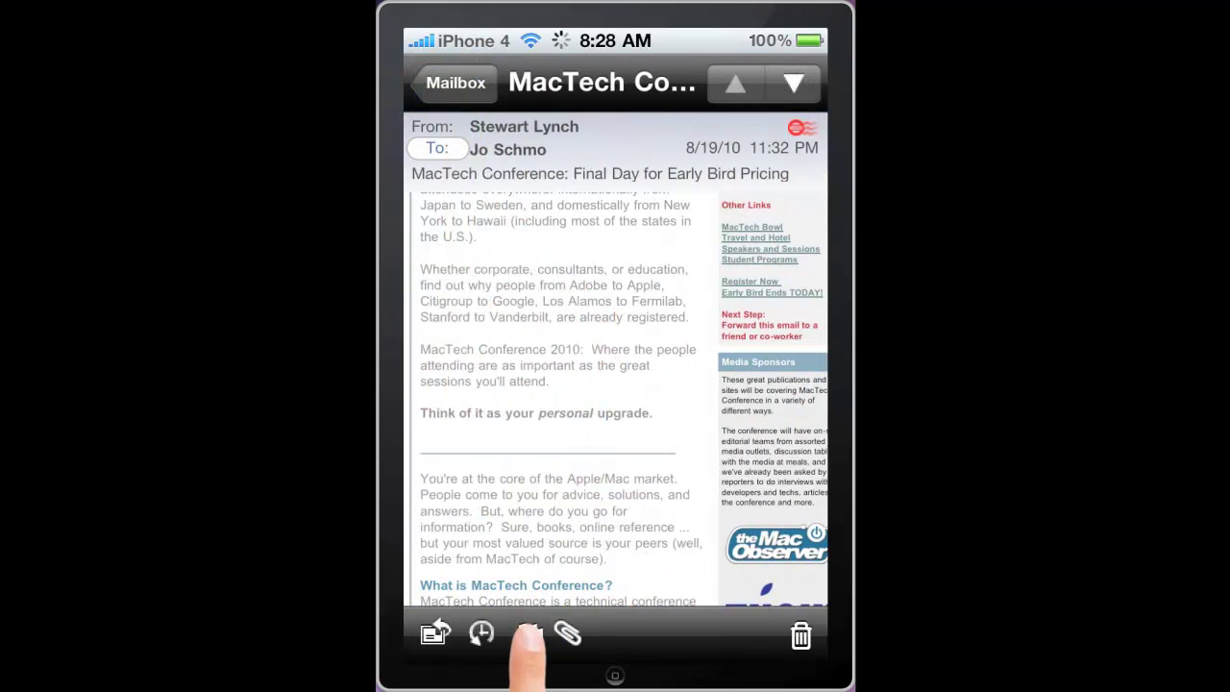
click(527, 632)
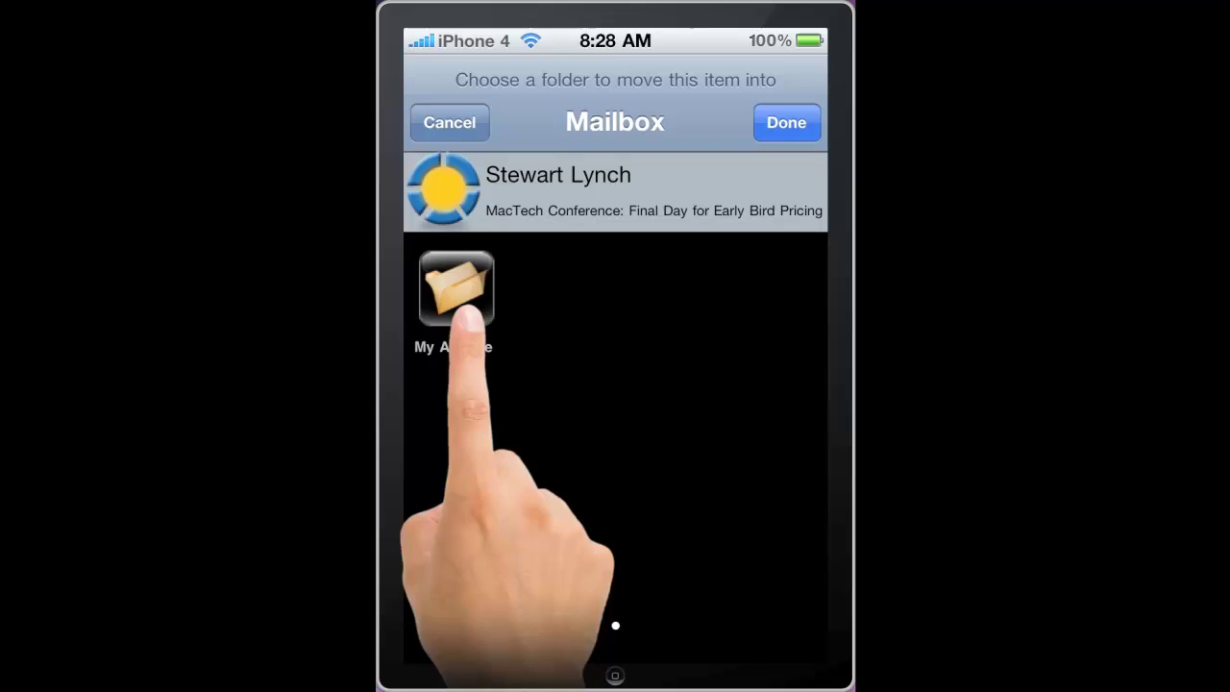
click(471, 117)
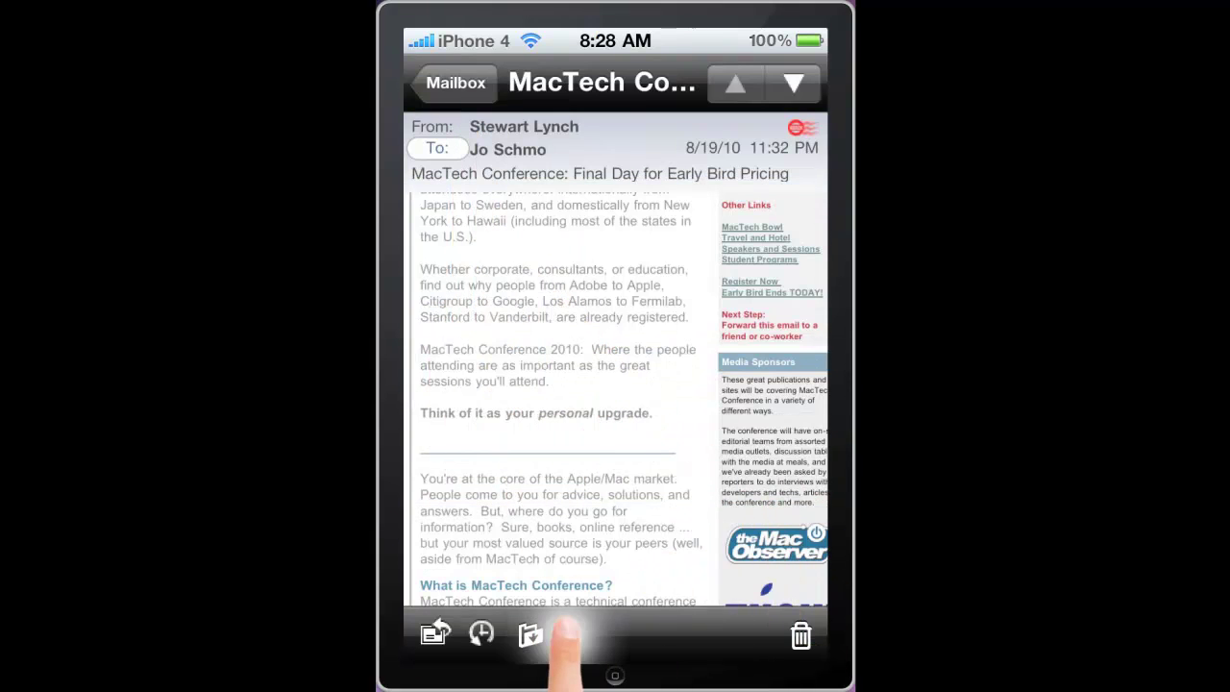
click(565, 632)
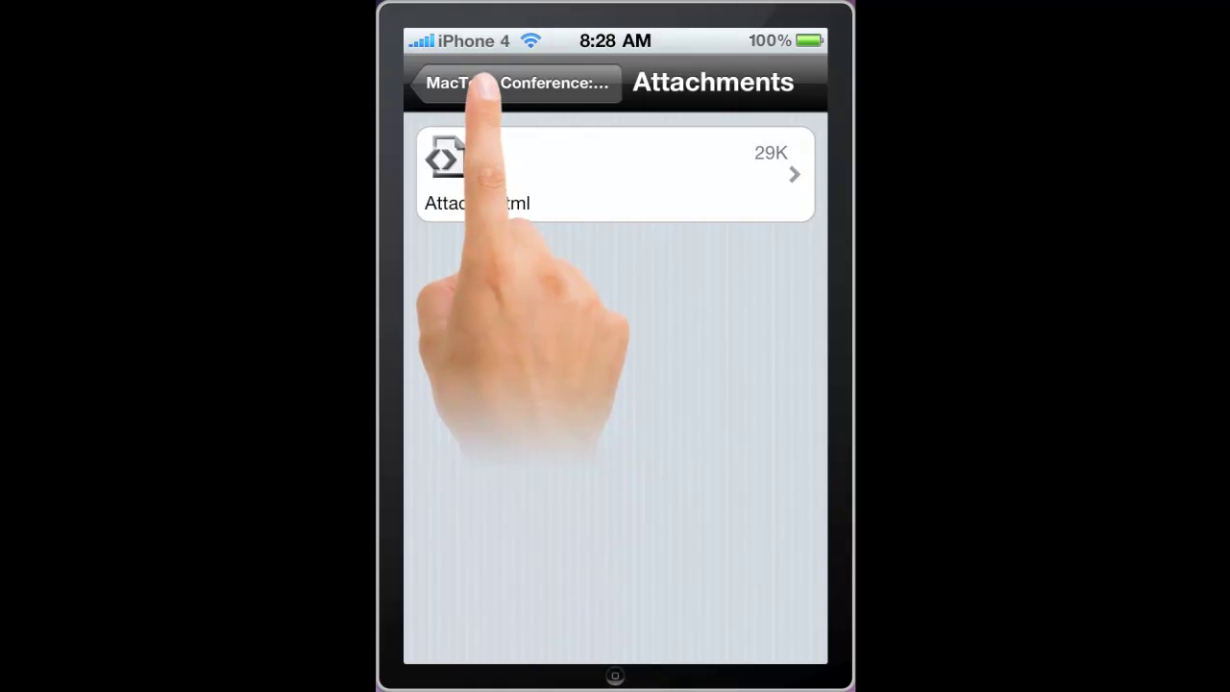
click(483, 85)
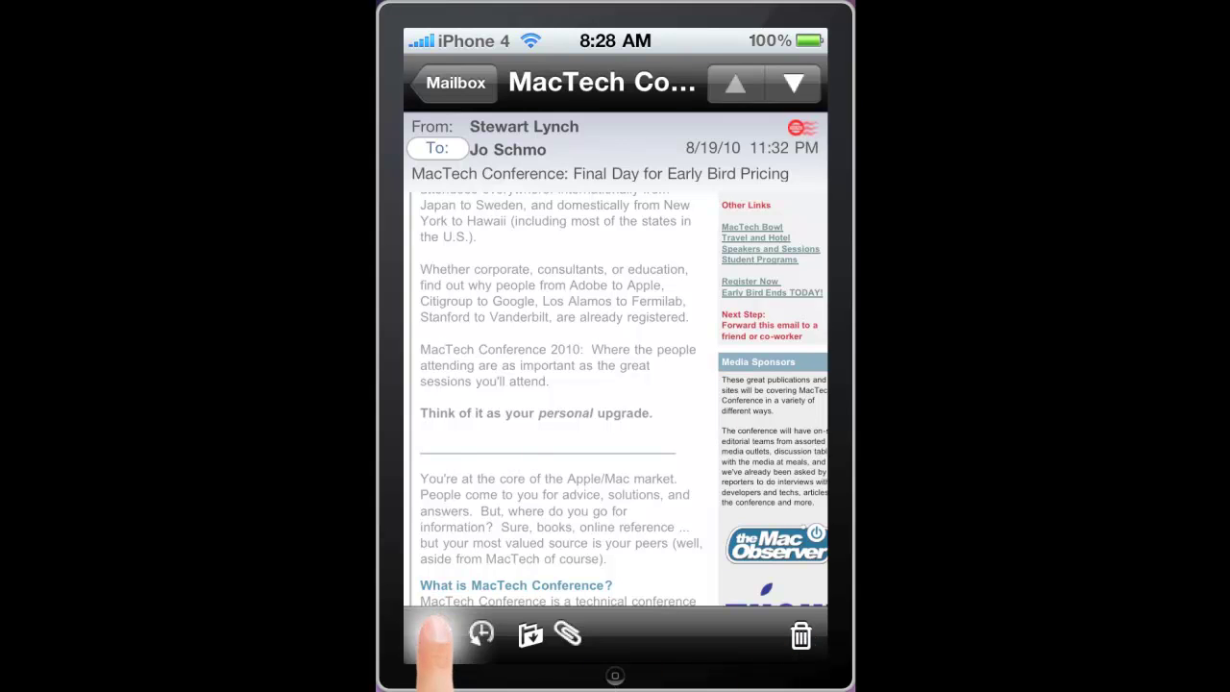
- Dismiss the reply options, return to the Mailbox list and reveal Delete on Subscribe Digest
click(434, 633)
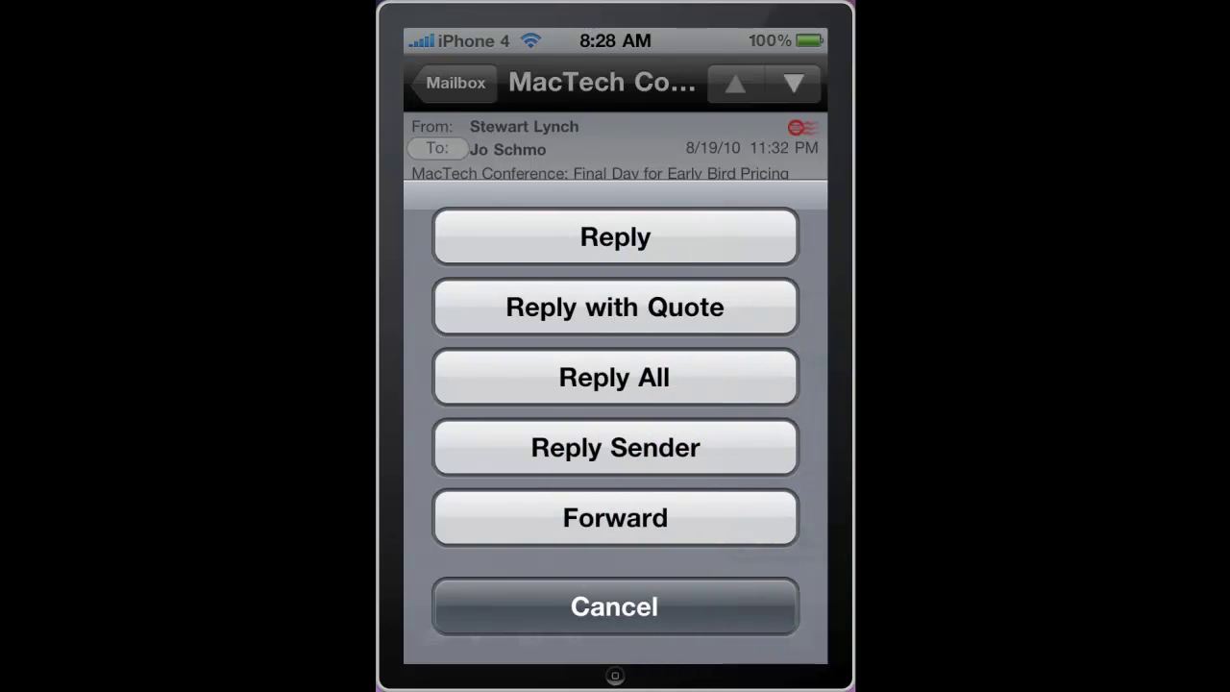
click(645, 603)
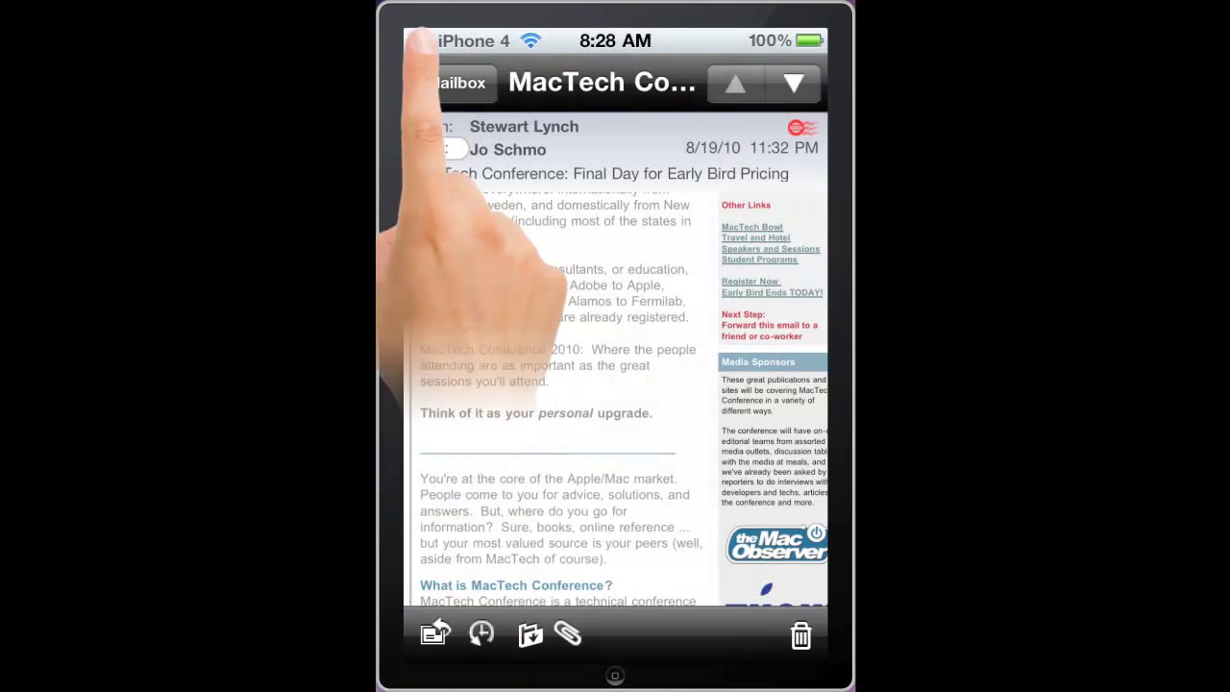
click(453, 81)
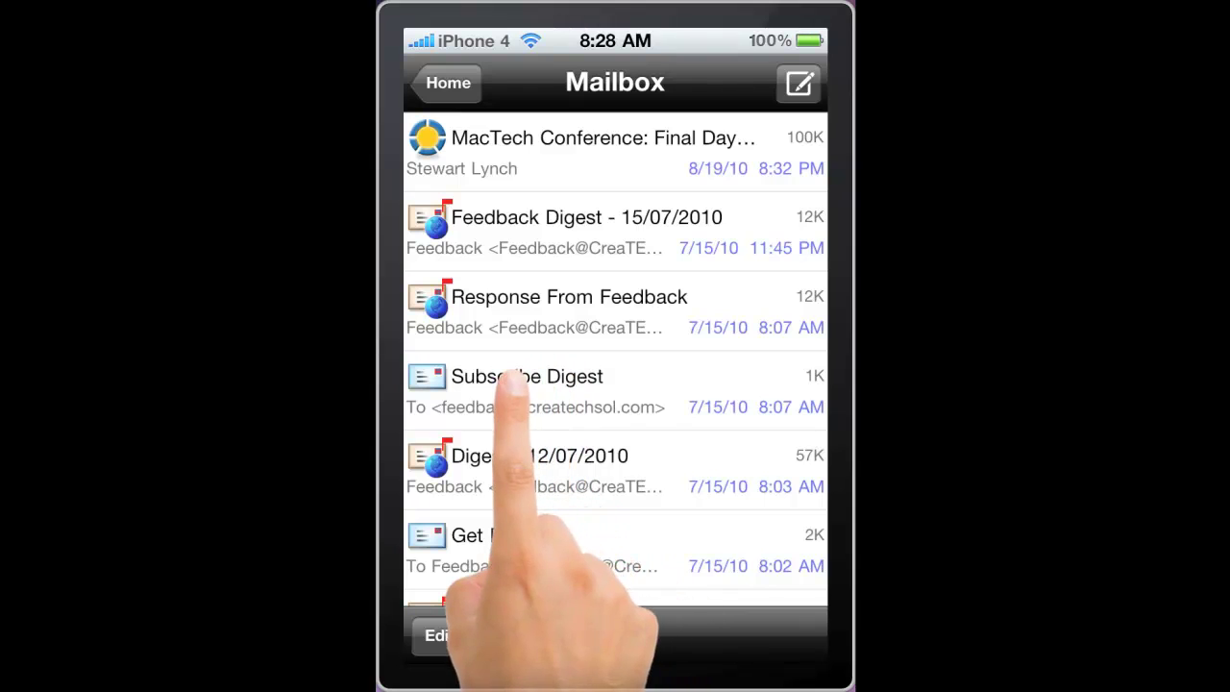
drag(585, 376, 782, 386)
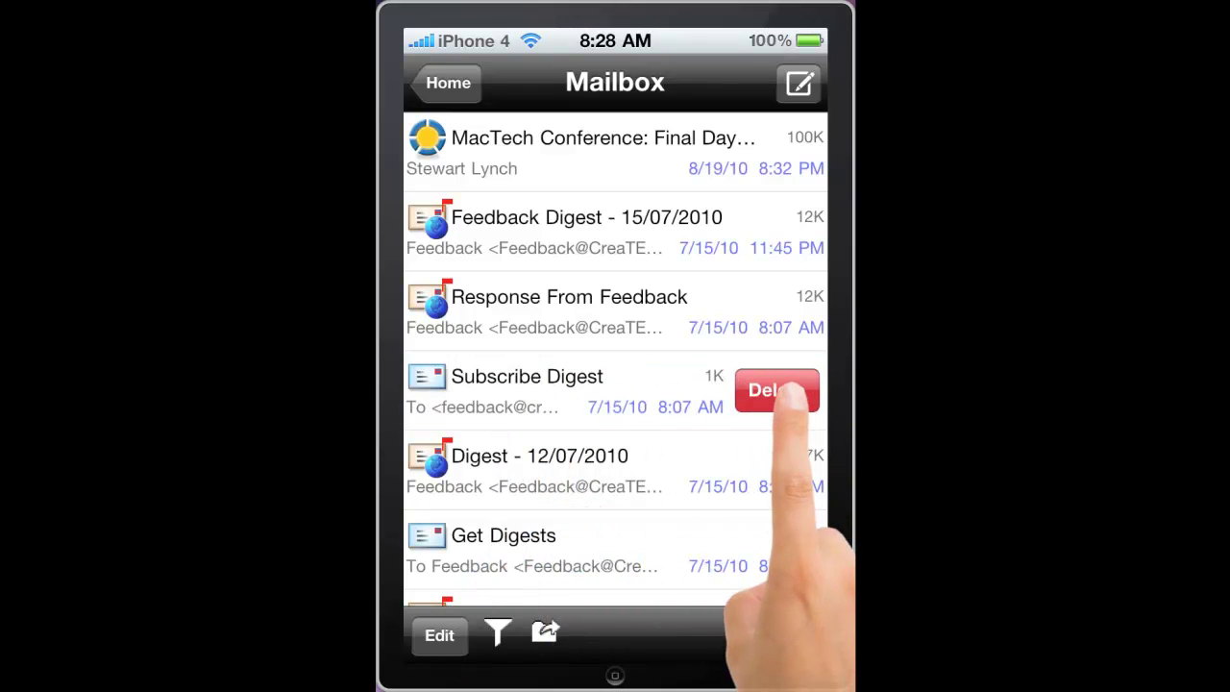
- Delete the Subscribe Digest message and glance at the mailbox folders, including My Archive
click(776, 390)
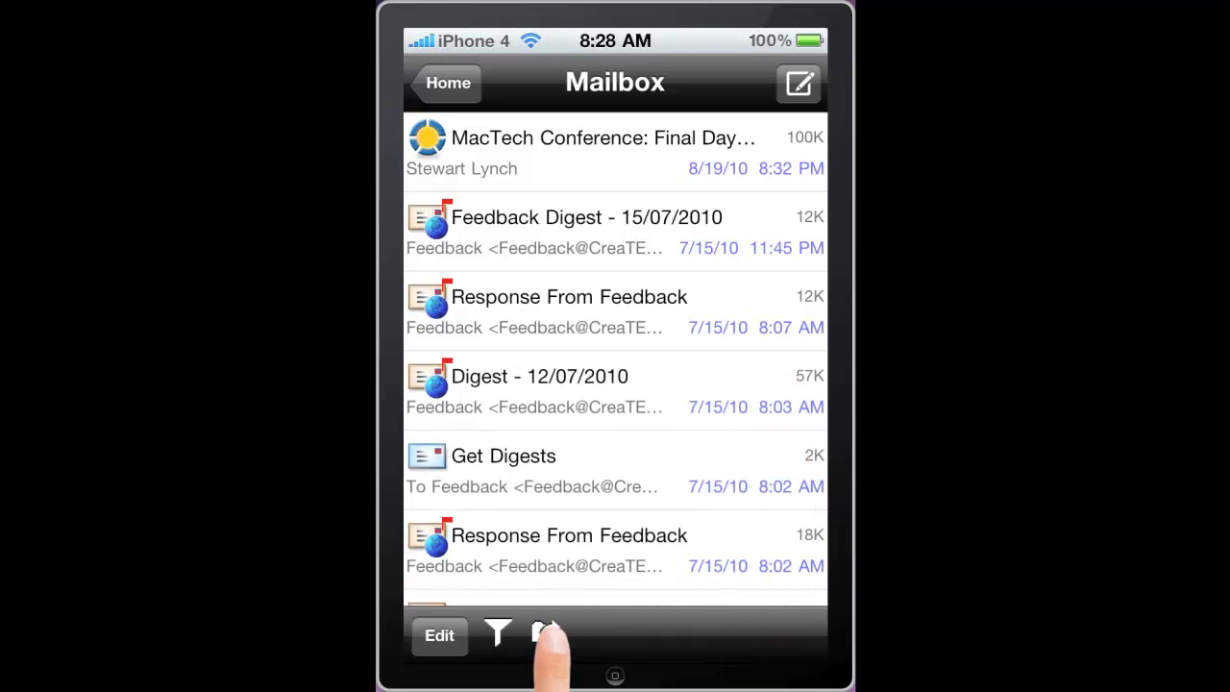
click(545, 631)
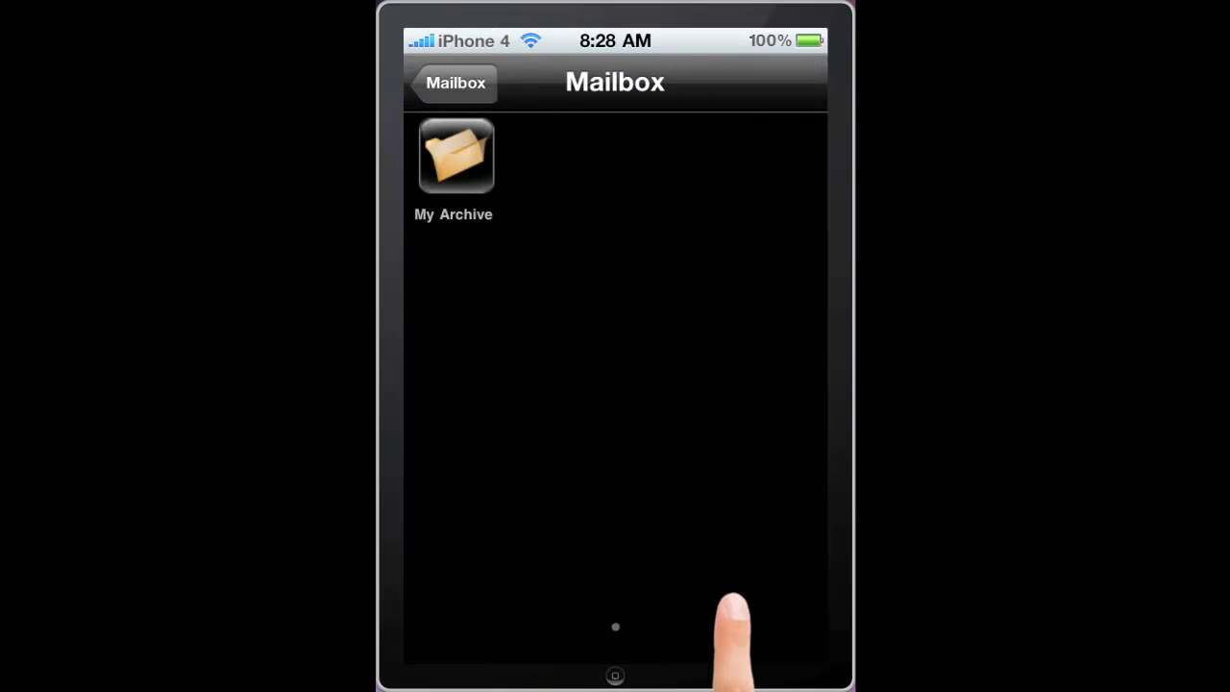
click(455, 82)
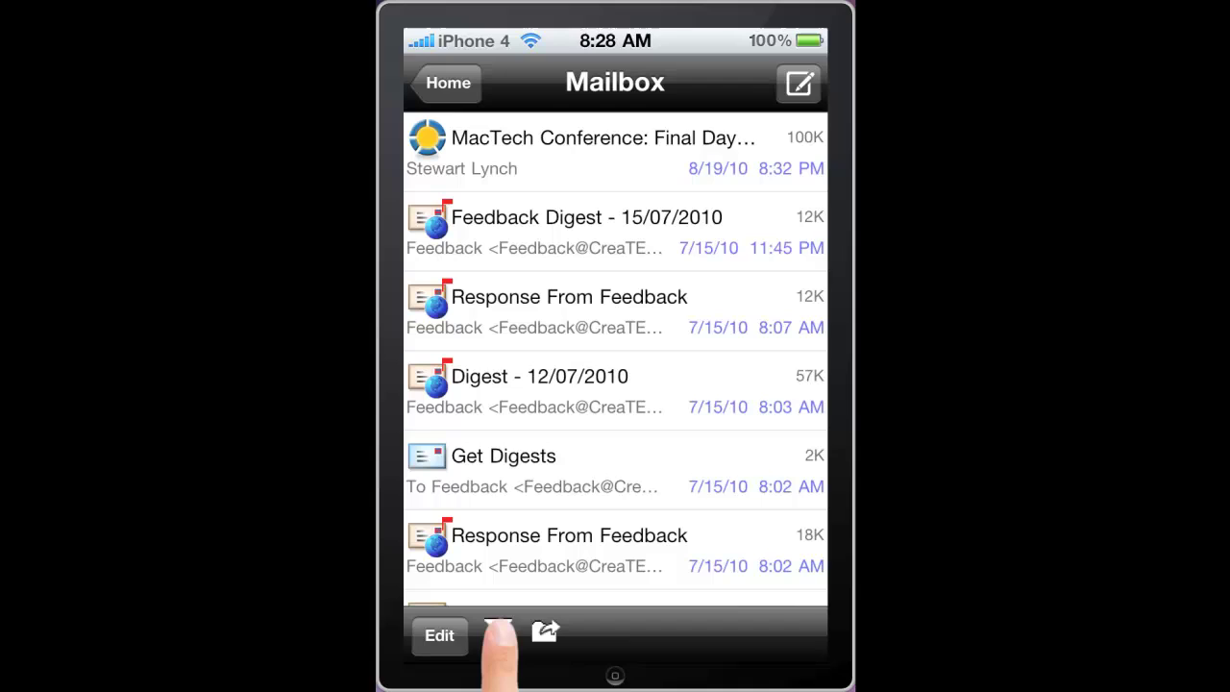
- Search the Mailbox for 'Digest', then clear and cancel the search to show all messages
click(496, 629)
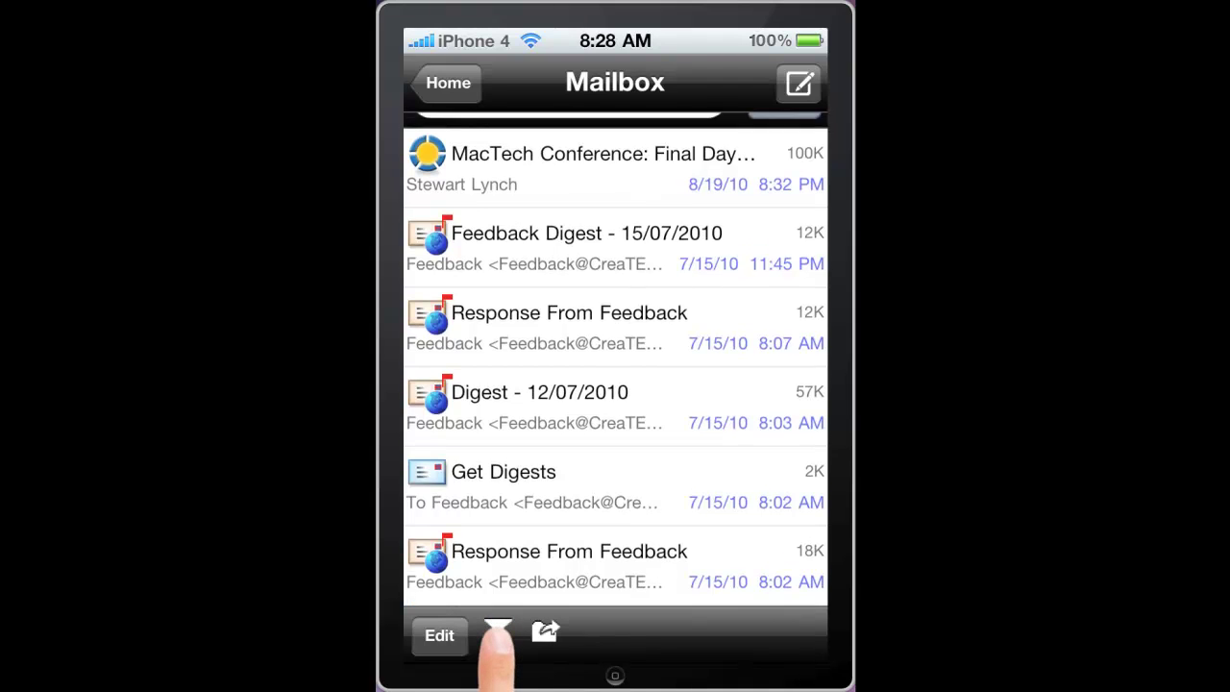
click(555, 141)
click(530, 491)
text(igest)
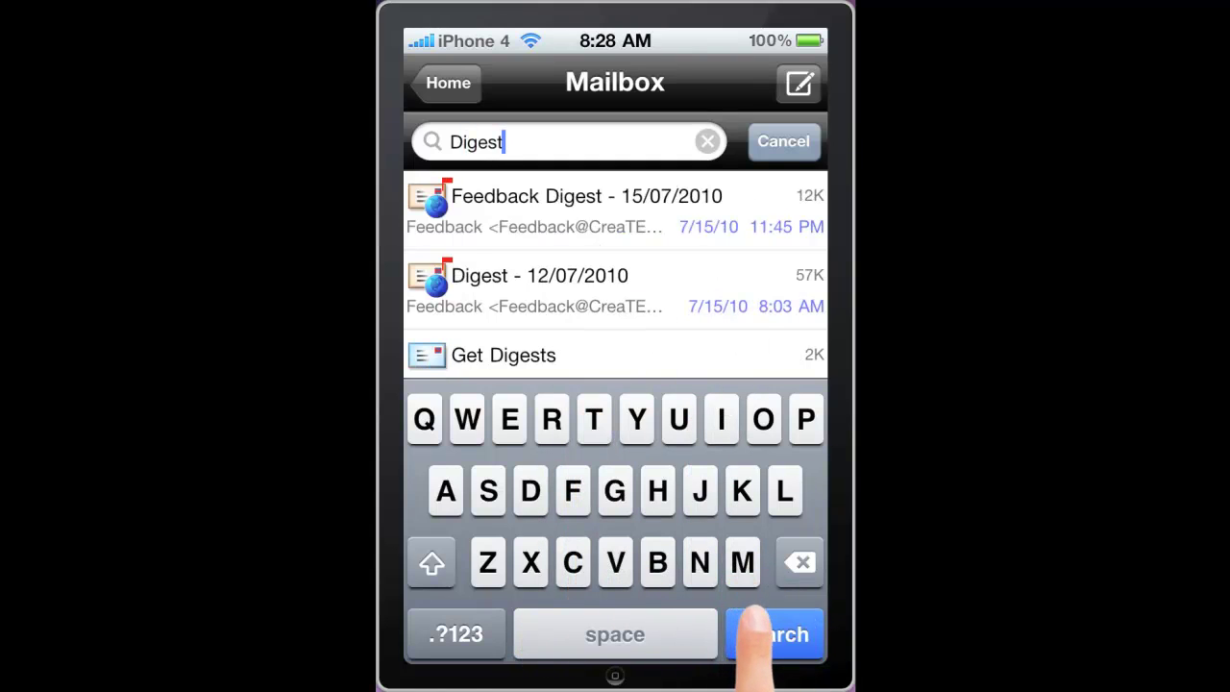
click(759, 631)
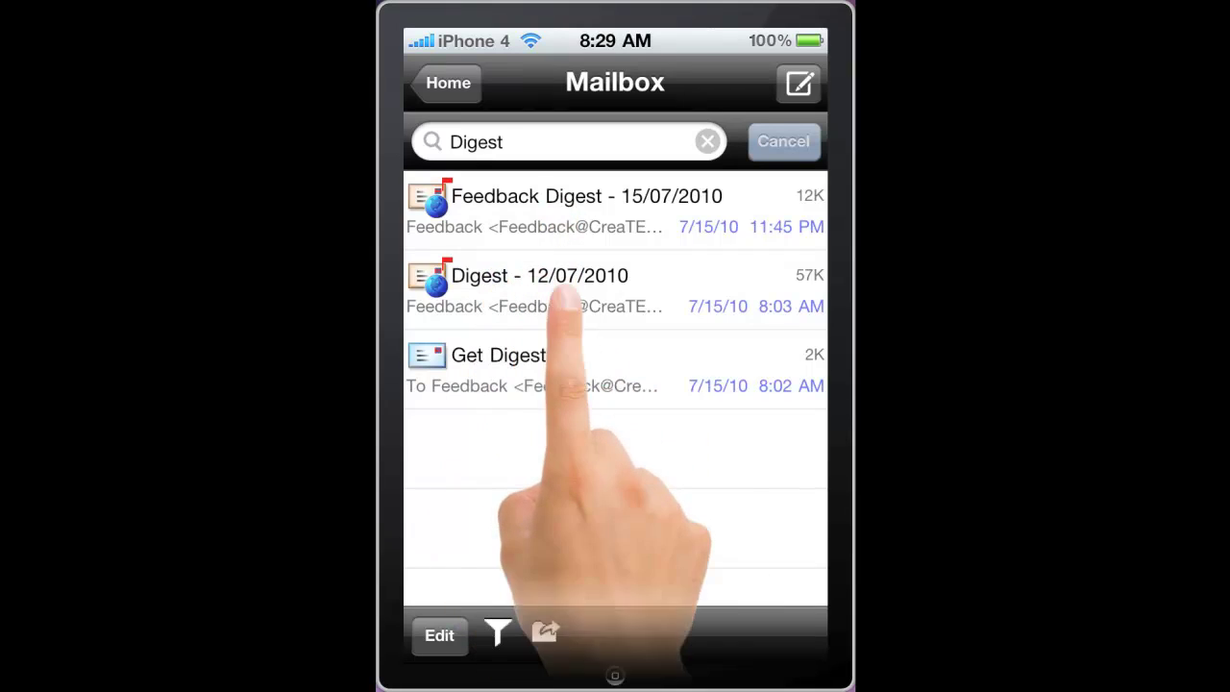
click(707, 141)
click(783, 141)
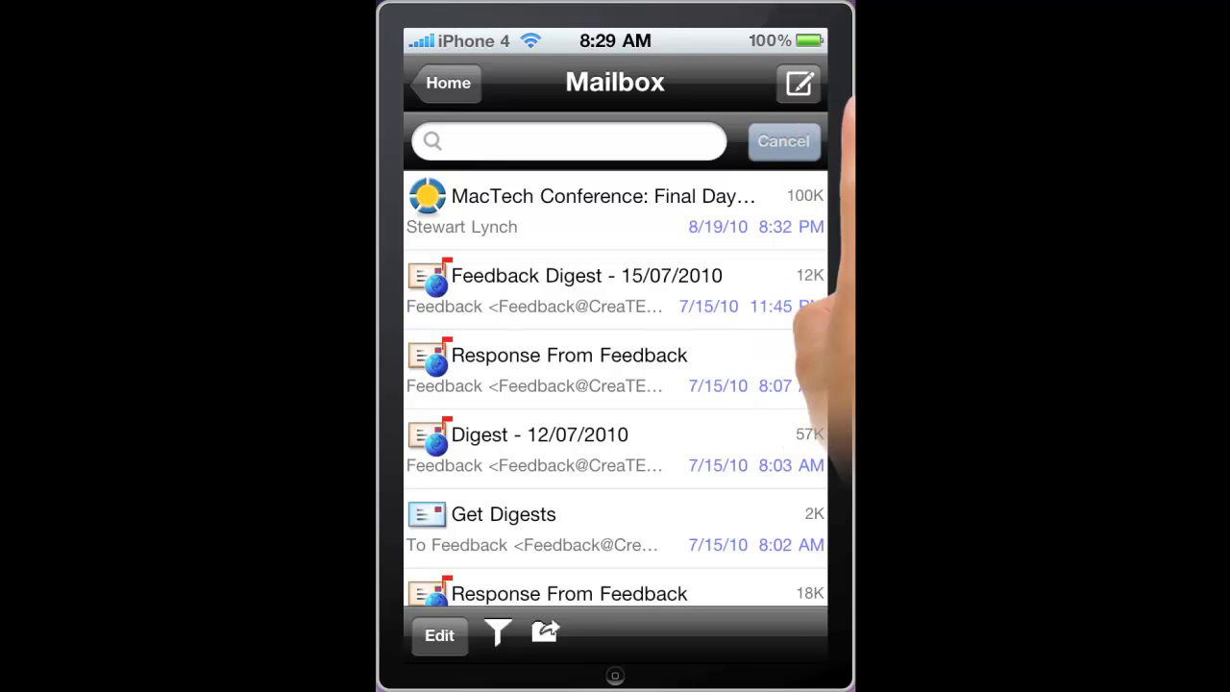
- Start a New Message and address it to the second contact matching the typed name
click(799, 84)
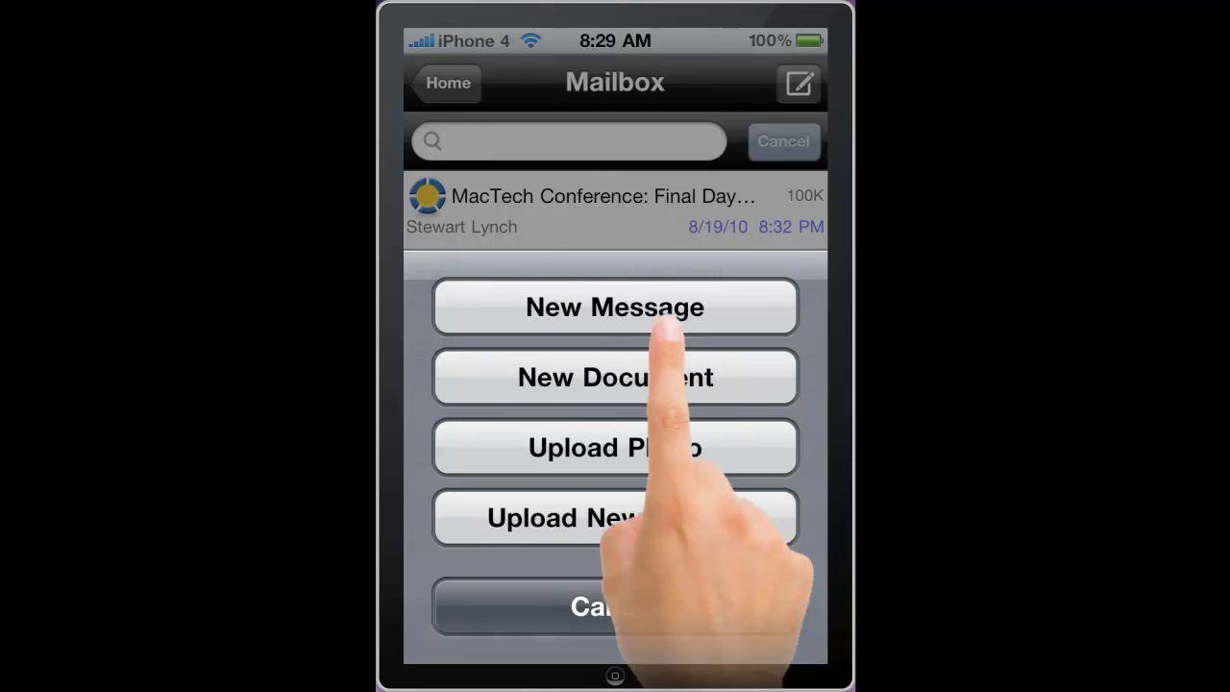
click(663, 308)
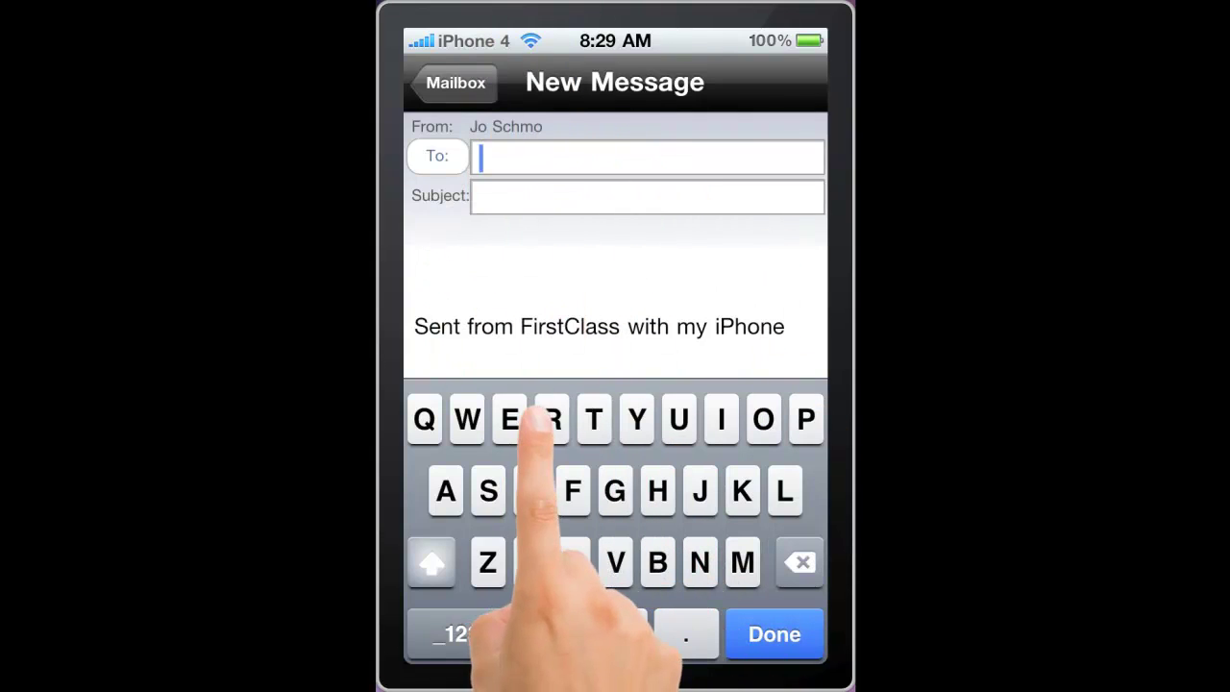
text(Rosie)
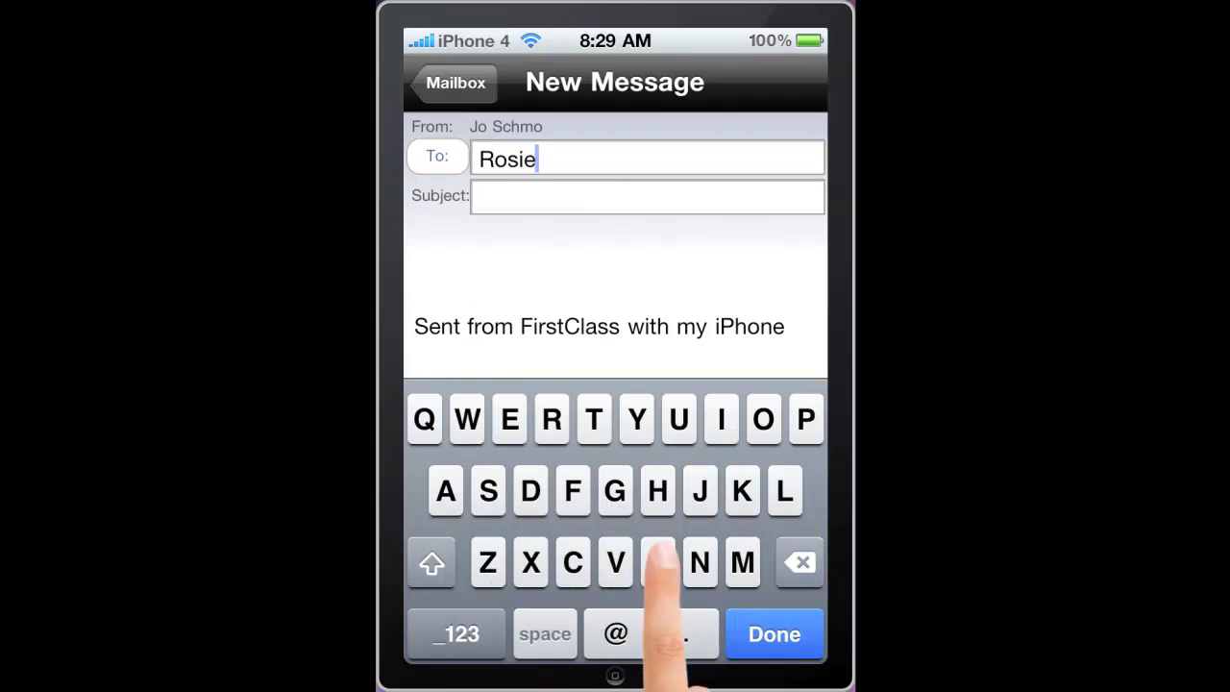
click(774, 634)
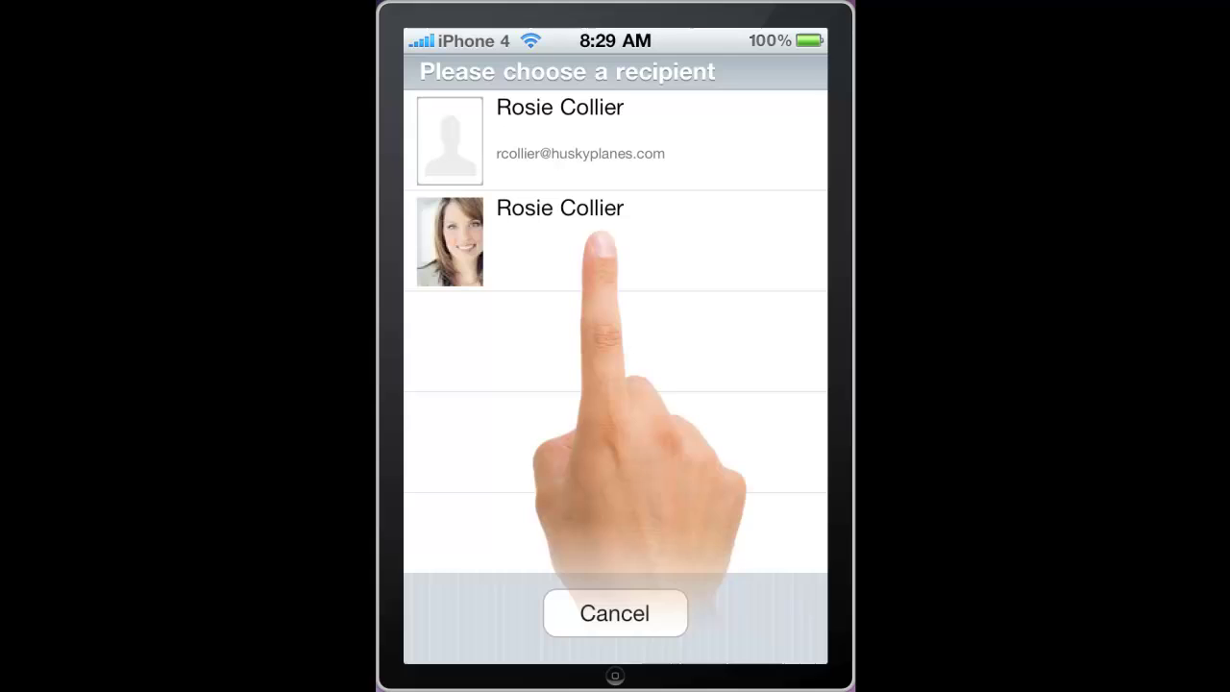
click(507, 235)
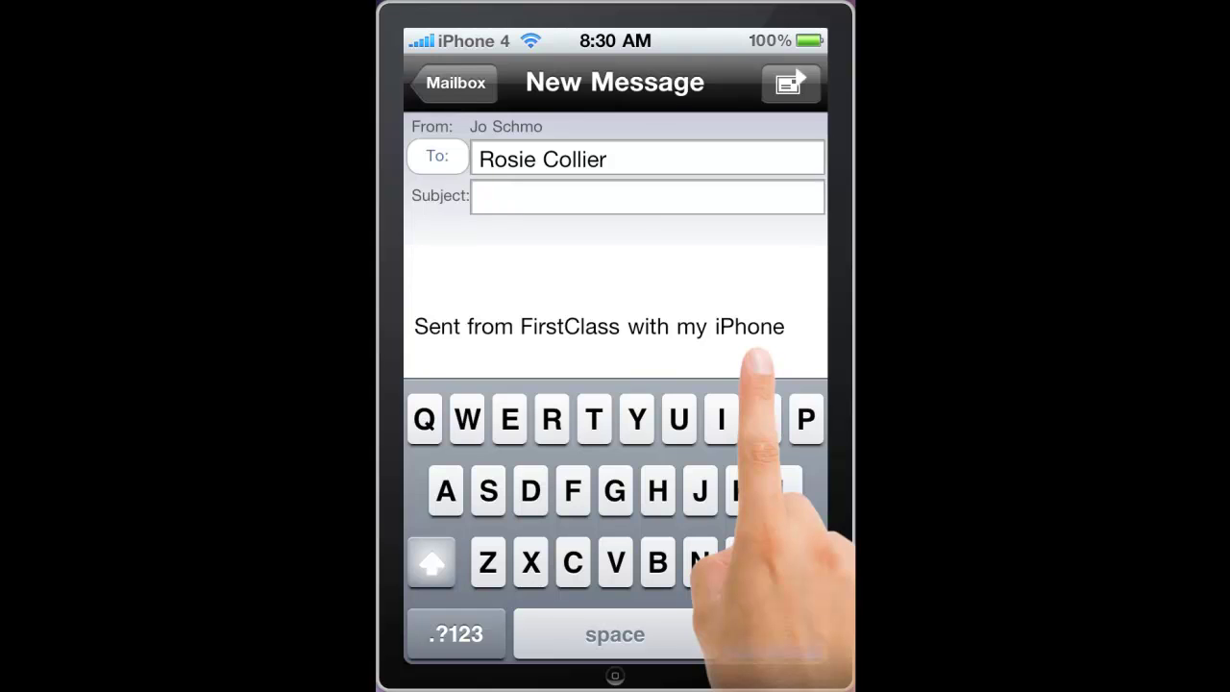
- Clear the flags on the Digest - 12/07/2010 and both Response From Feedback messages
click(456, 82)
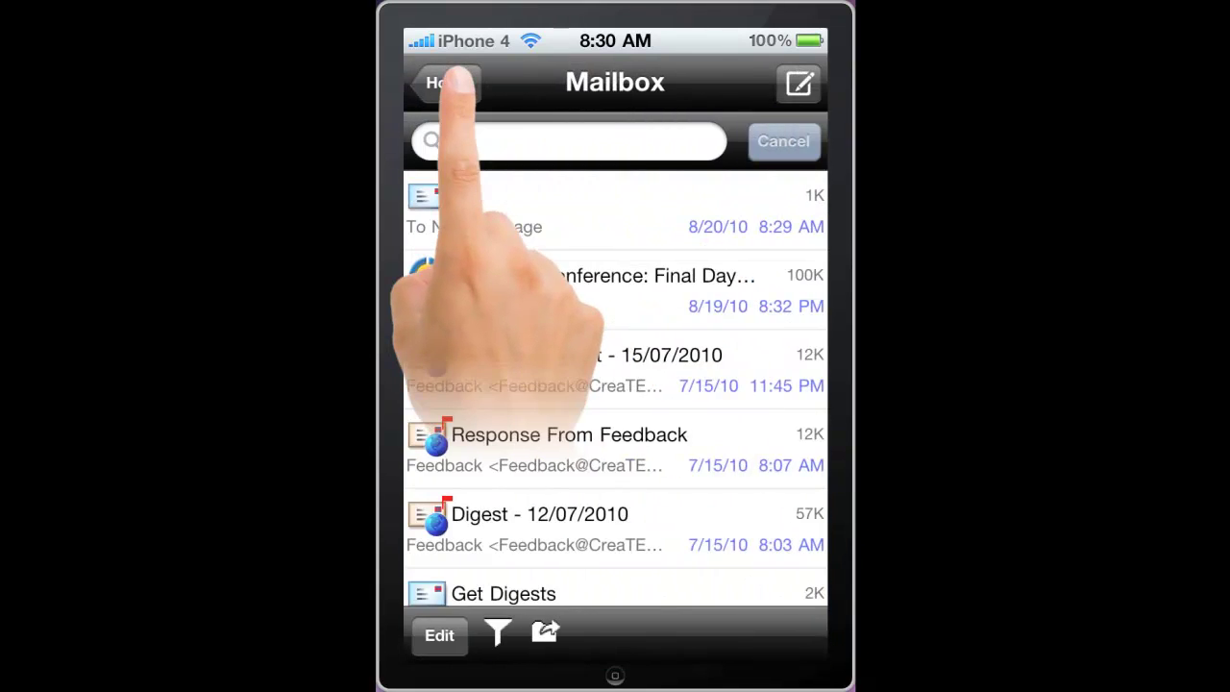
drag(708, 498, 637, 260)
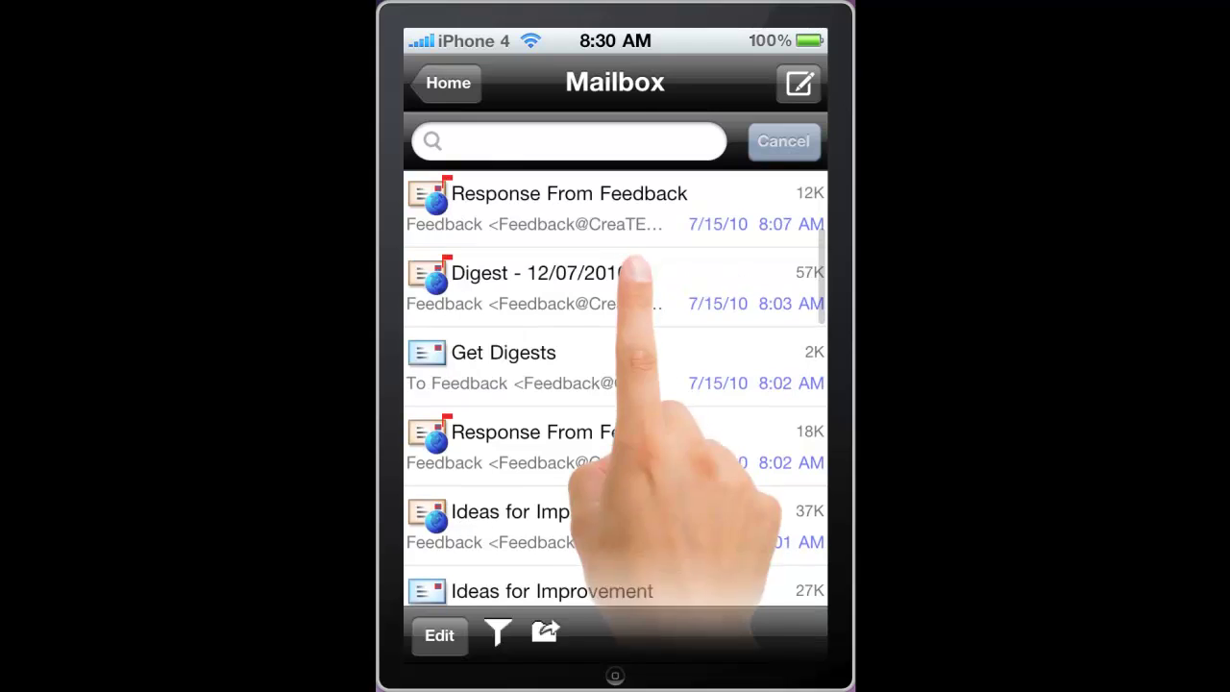
click(440, 626)
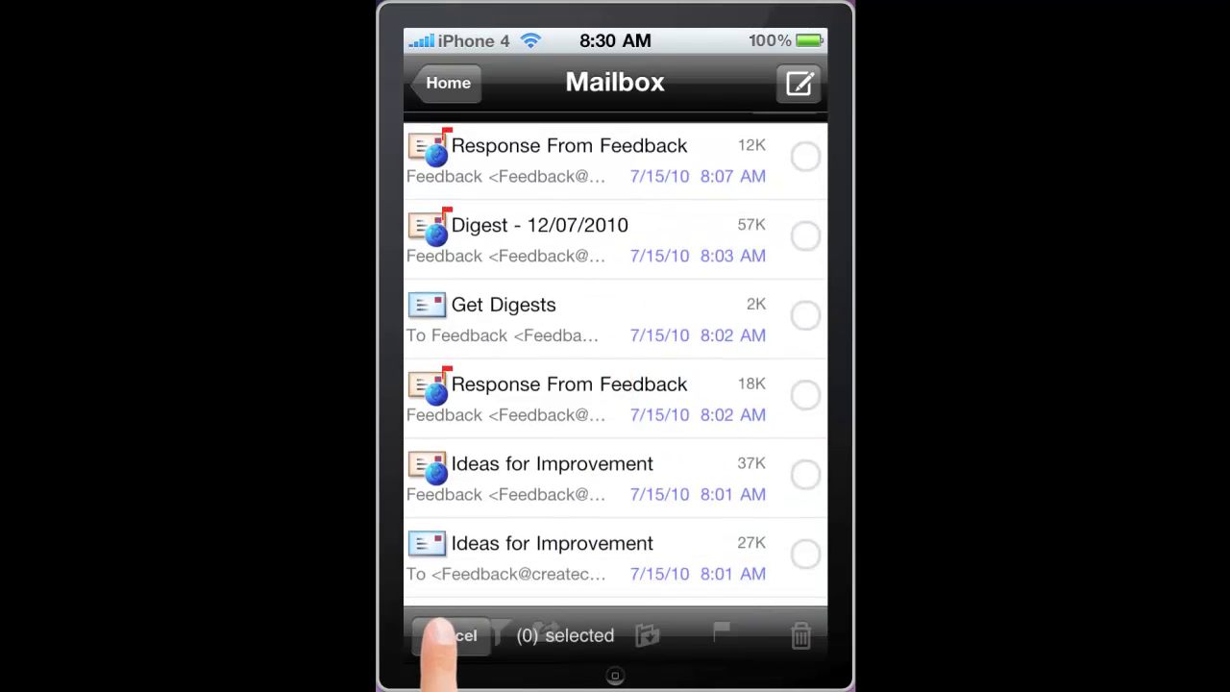
click(483, 235)
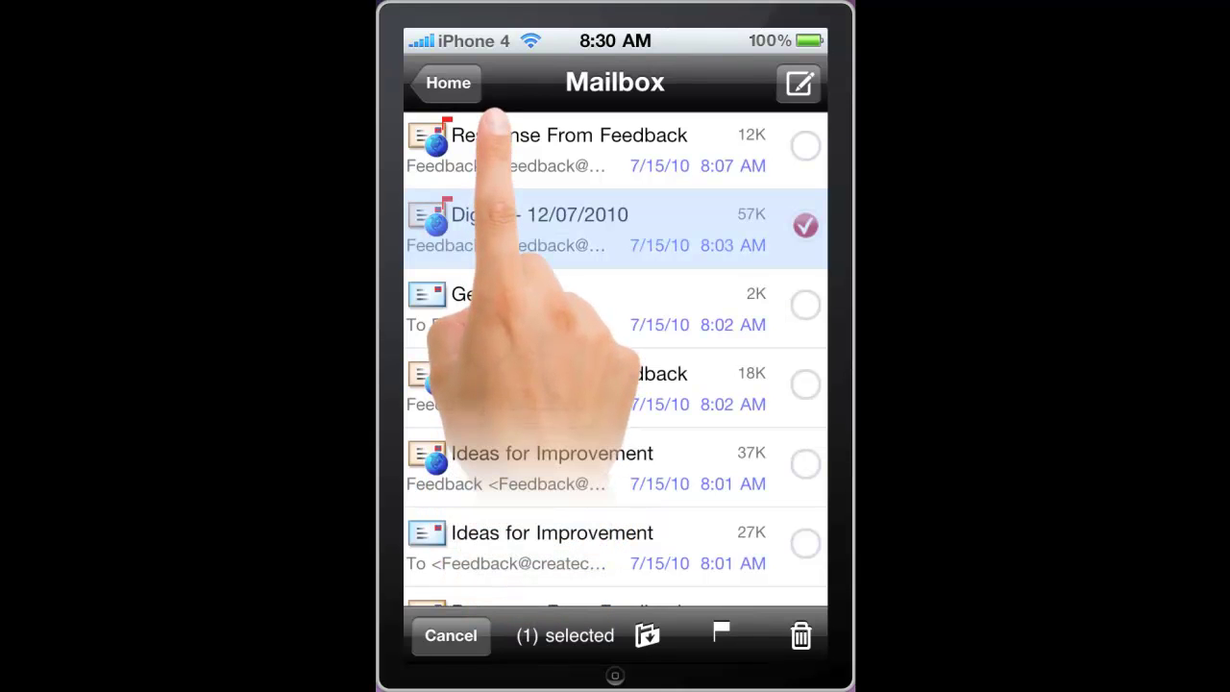
click(502, 156)
click(487, 387)
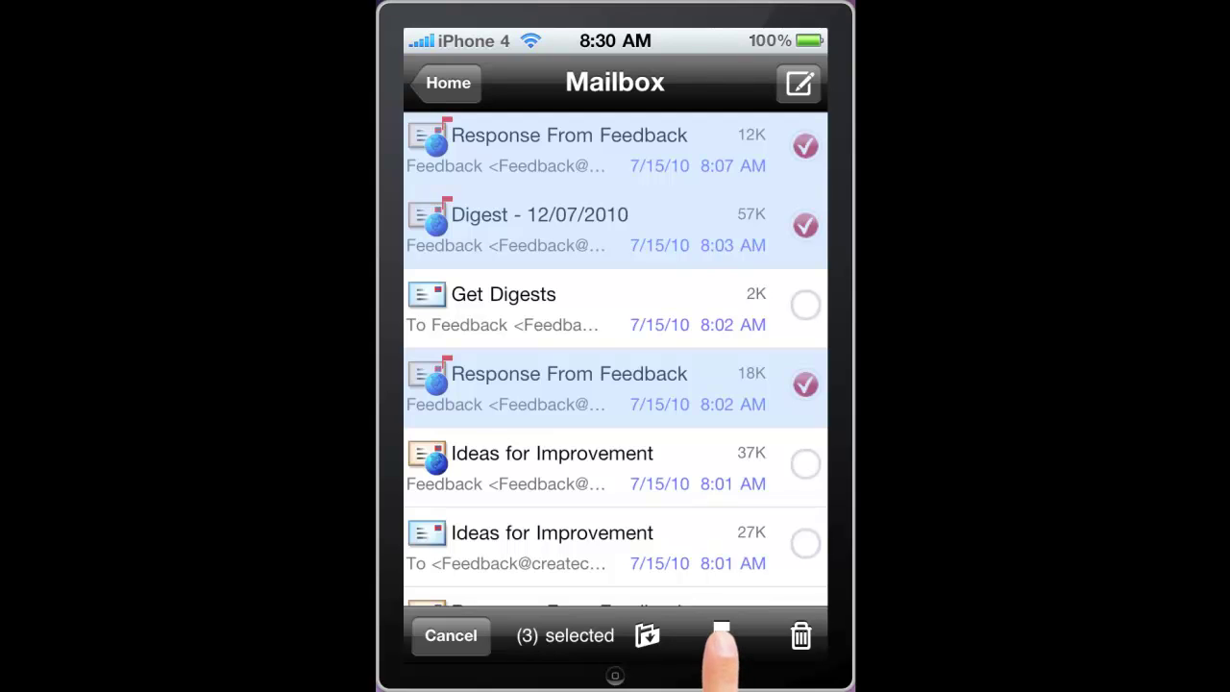
click(721, 634)
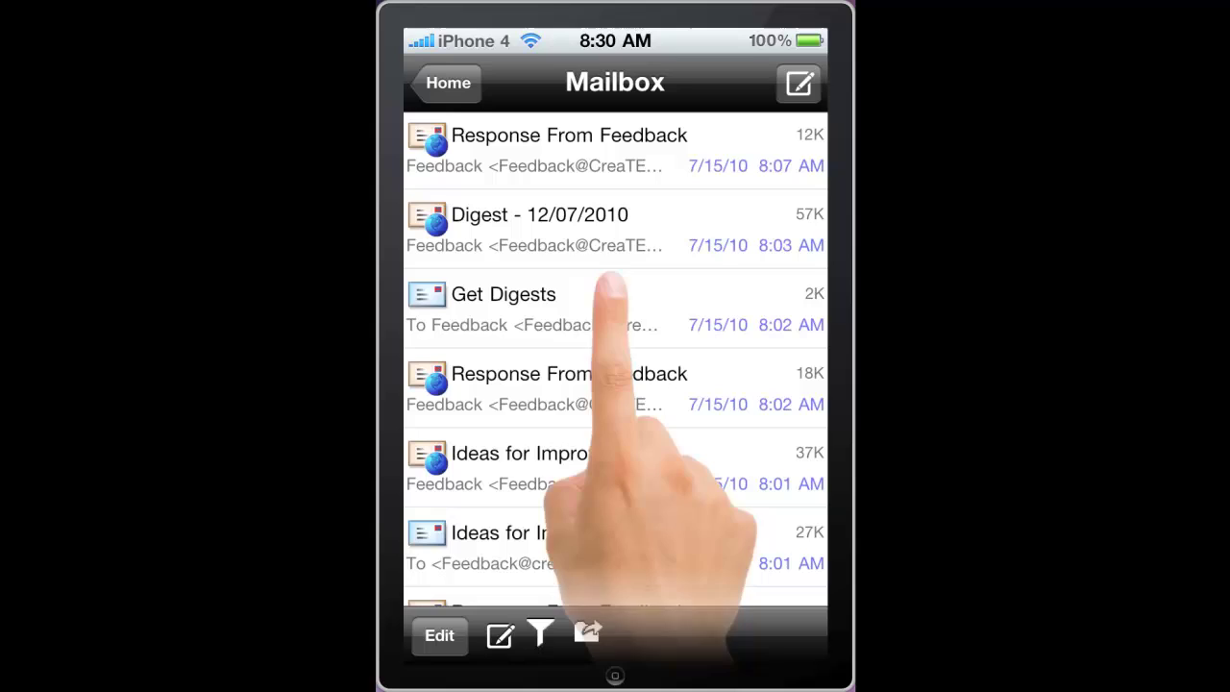
- Open a Response From Feedback message, reselect the three, cancel moving them, and return Home
click(559, 153)
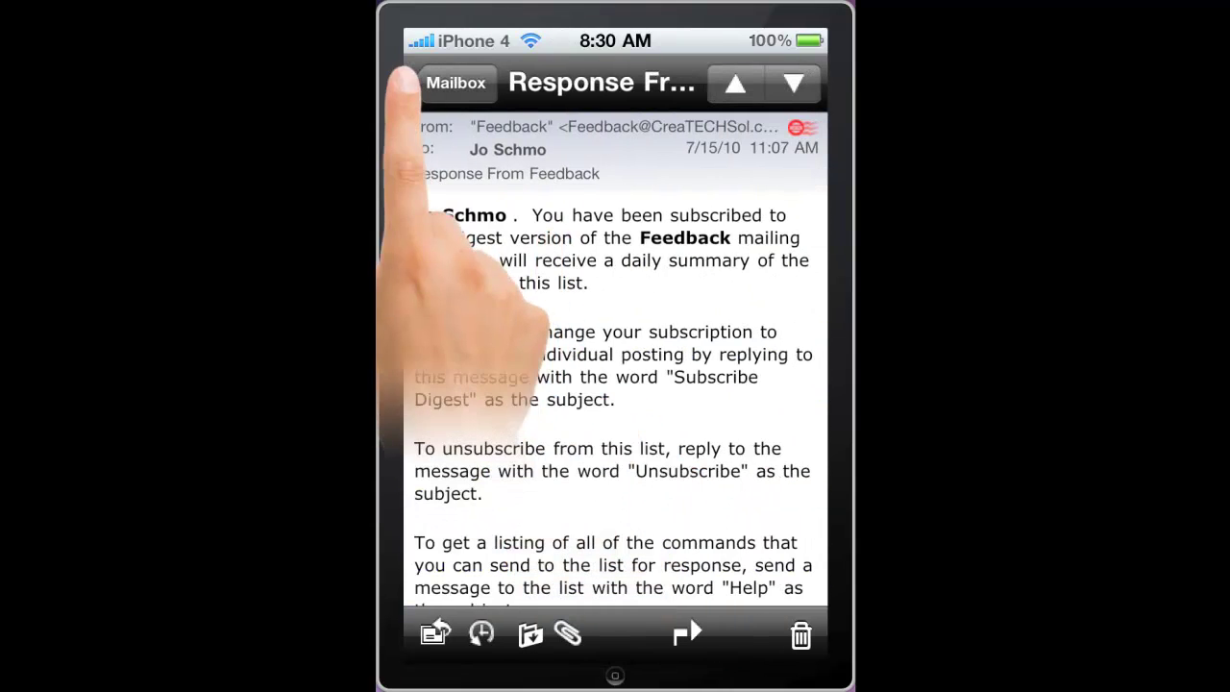
click(447, 85)
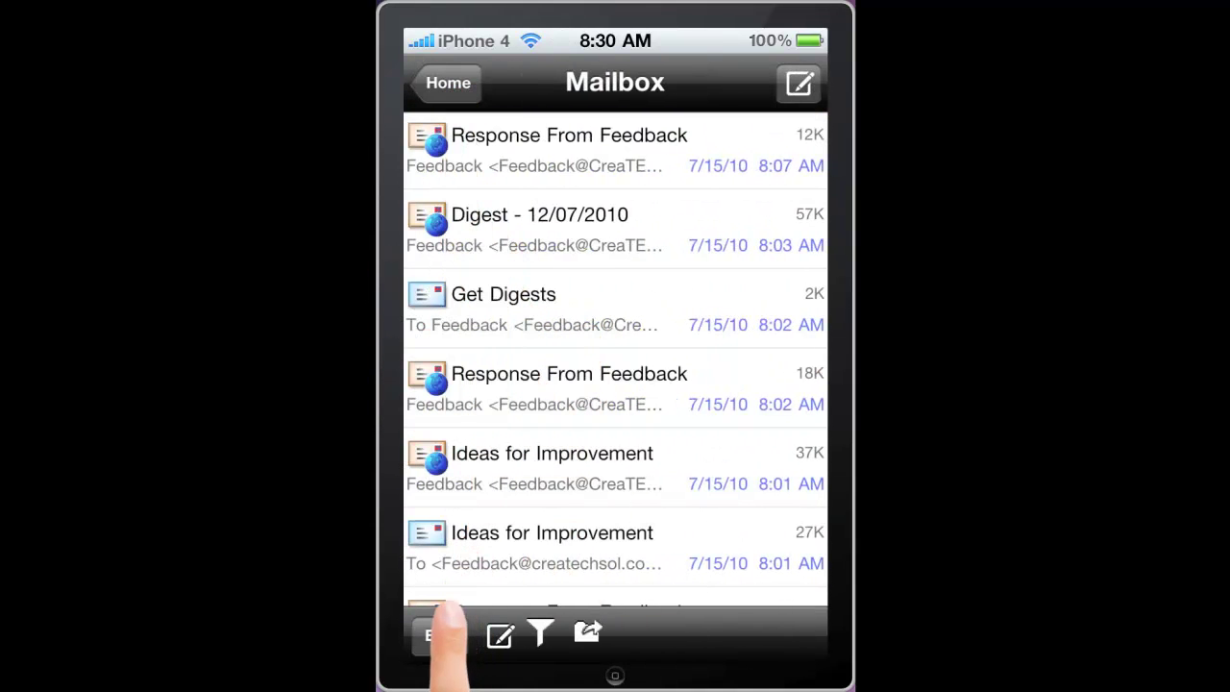
click(447, 634)
click(577, 144)
click(571, 236)
click(549, 389)
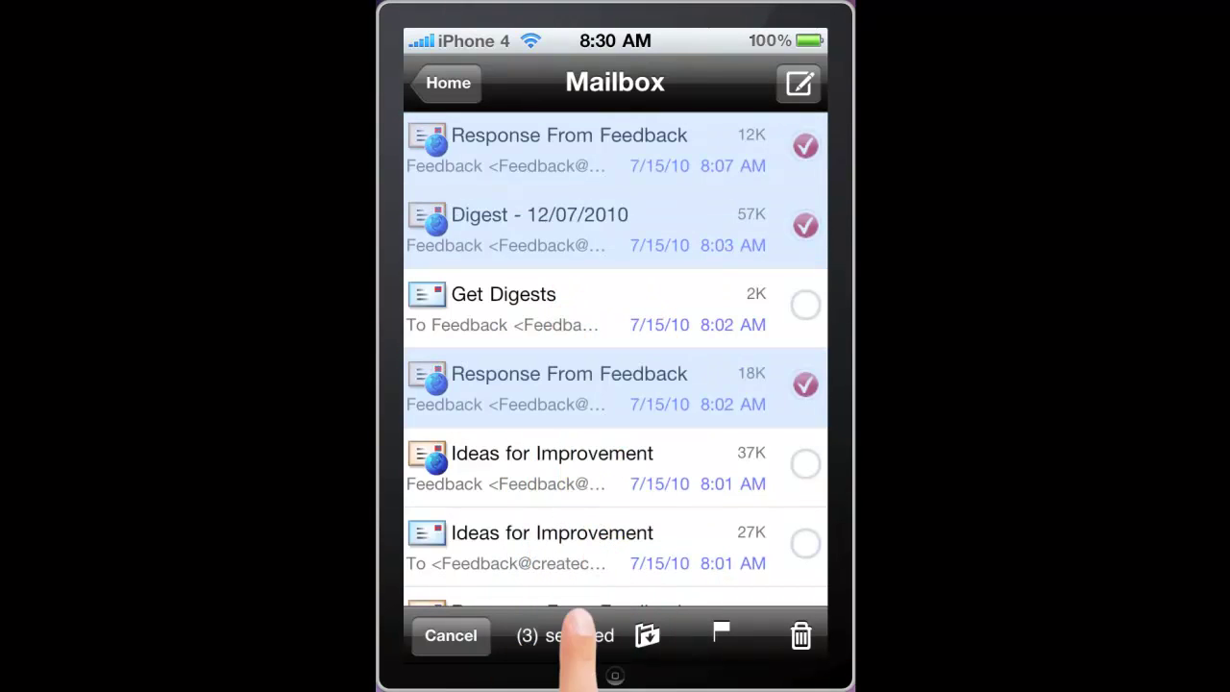
click(646, 634)
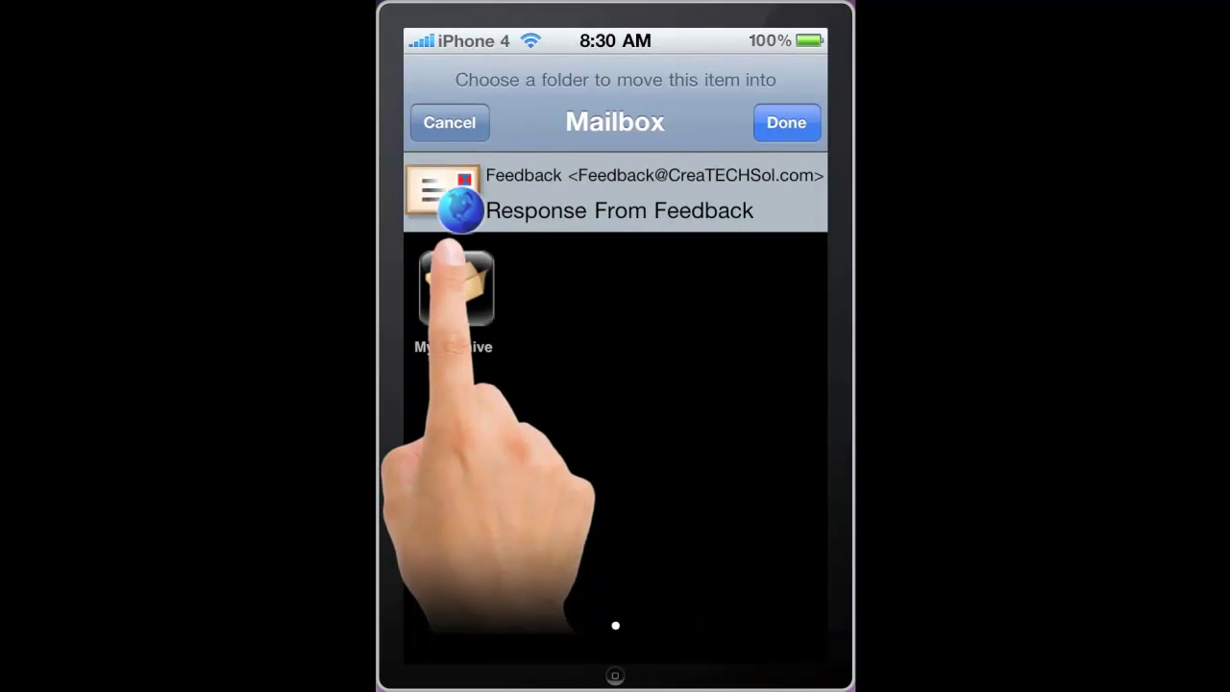
click(444, 120)
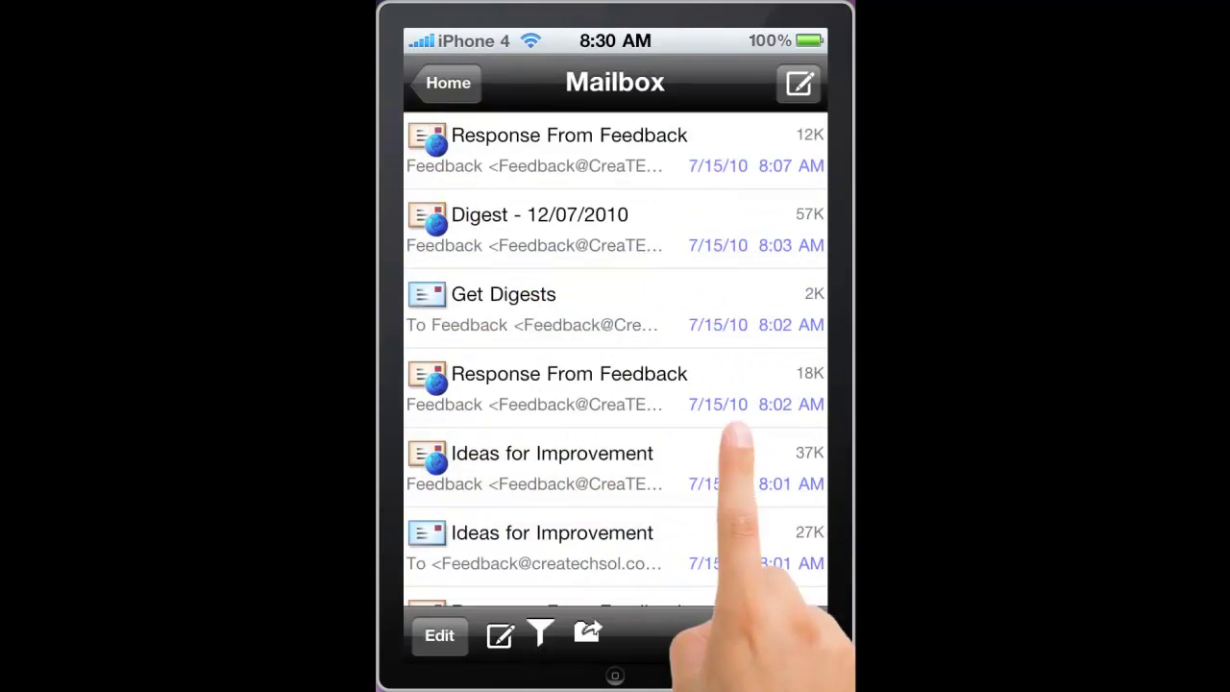
click(451, 83)
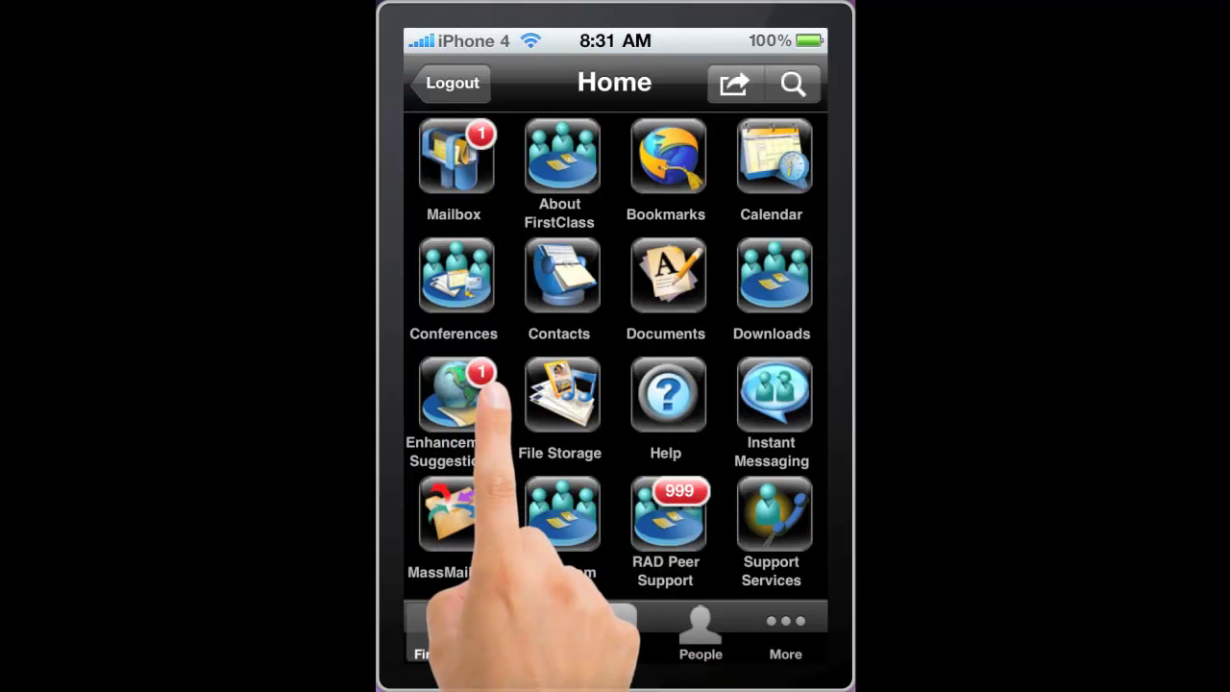
- Read the 'ServerStats (again ;-)' post in RAD Peer Support and the next two replies, then go Home
click(667, 523)
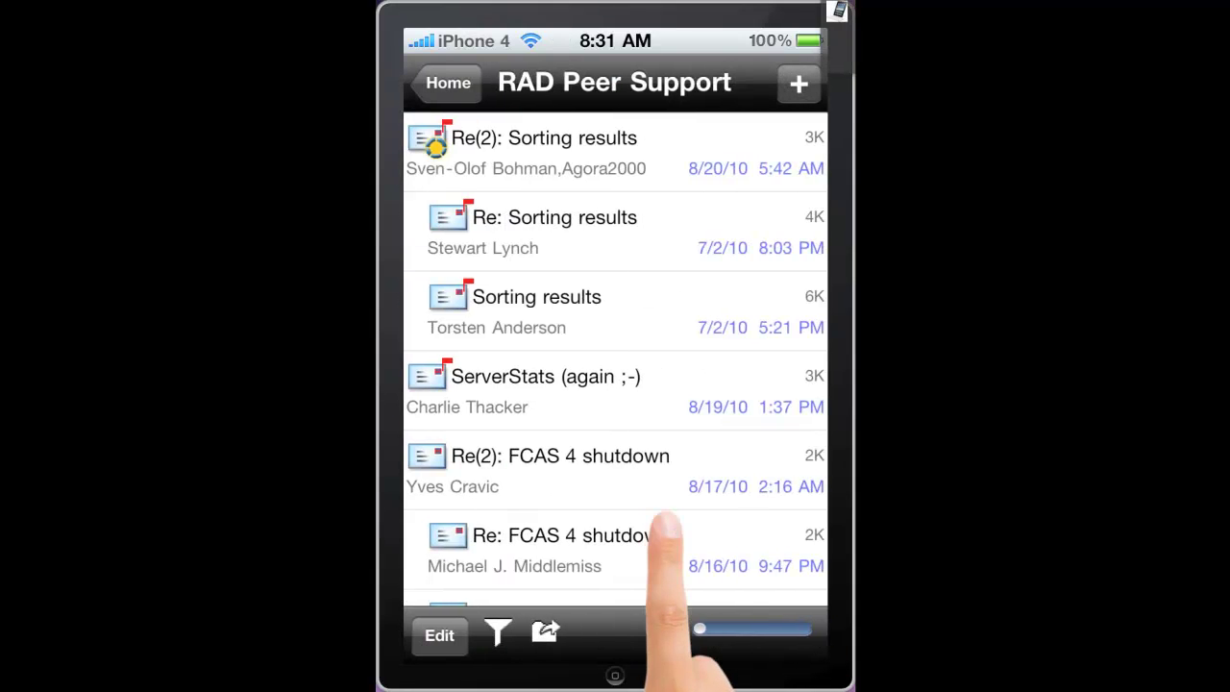
click(527, 389)
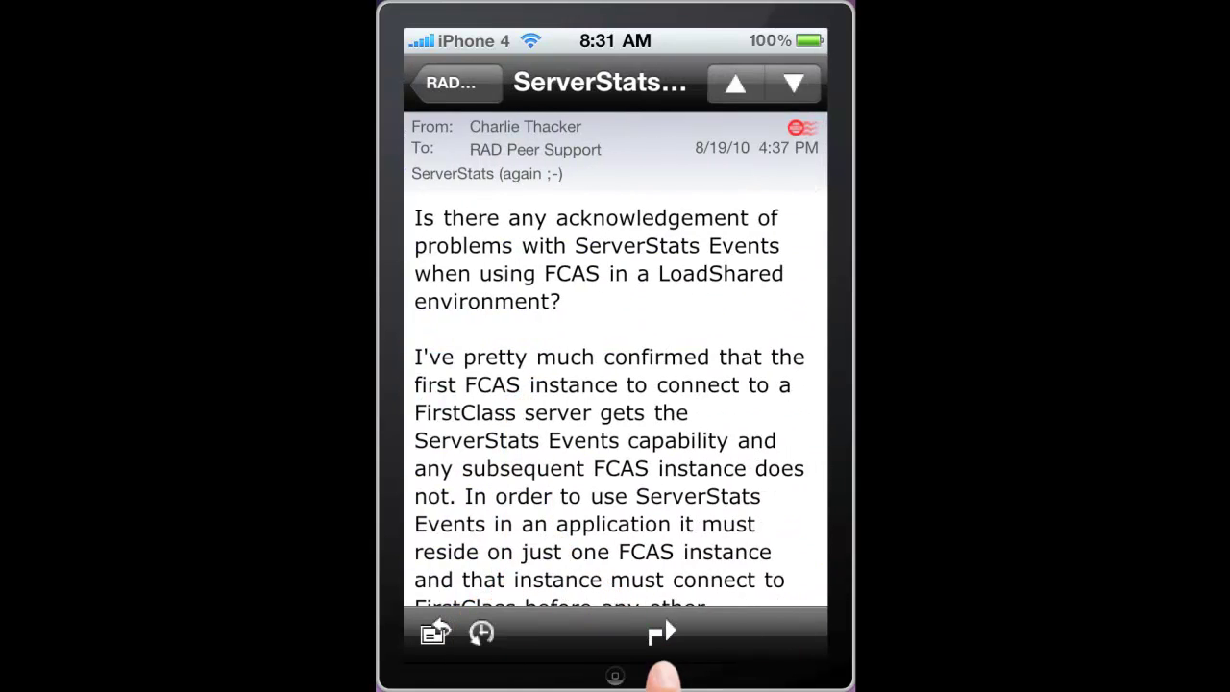
click(665, 629)
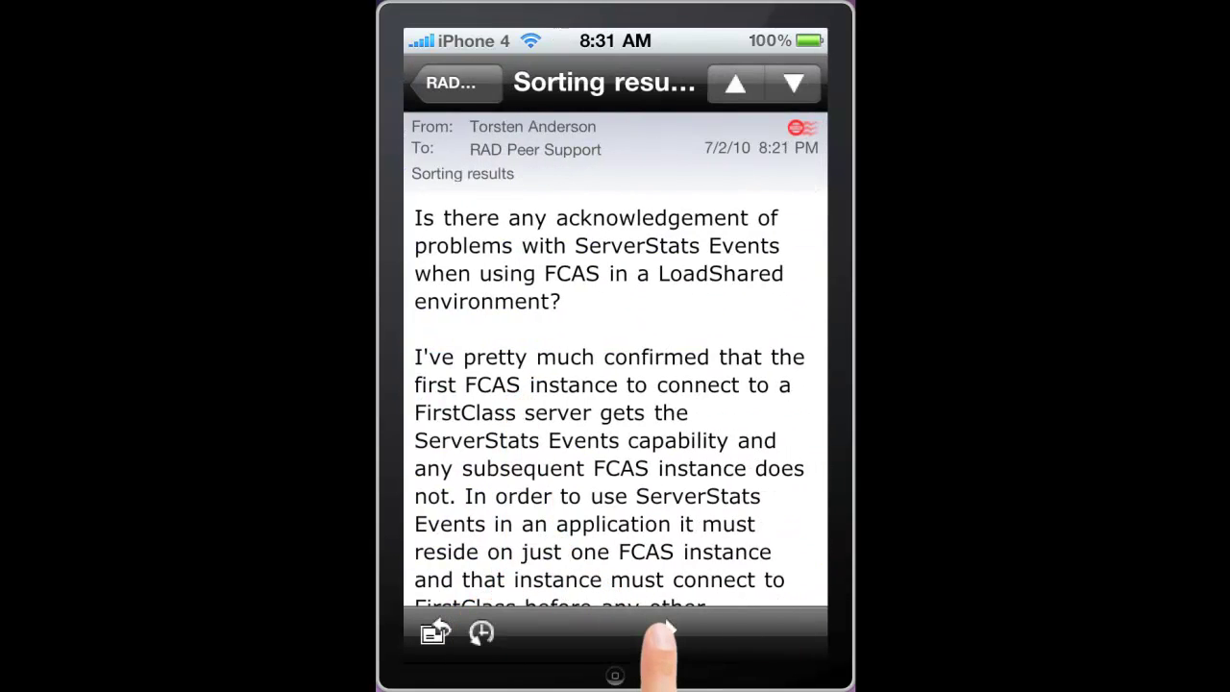
click(664, 634)
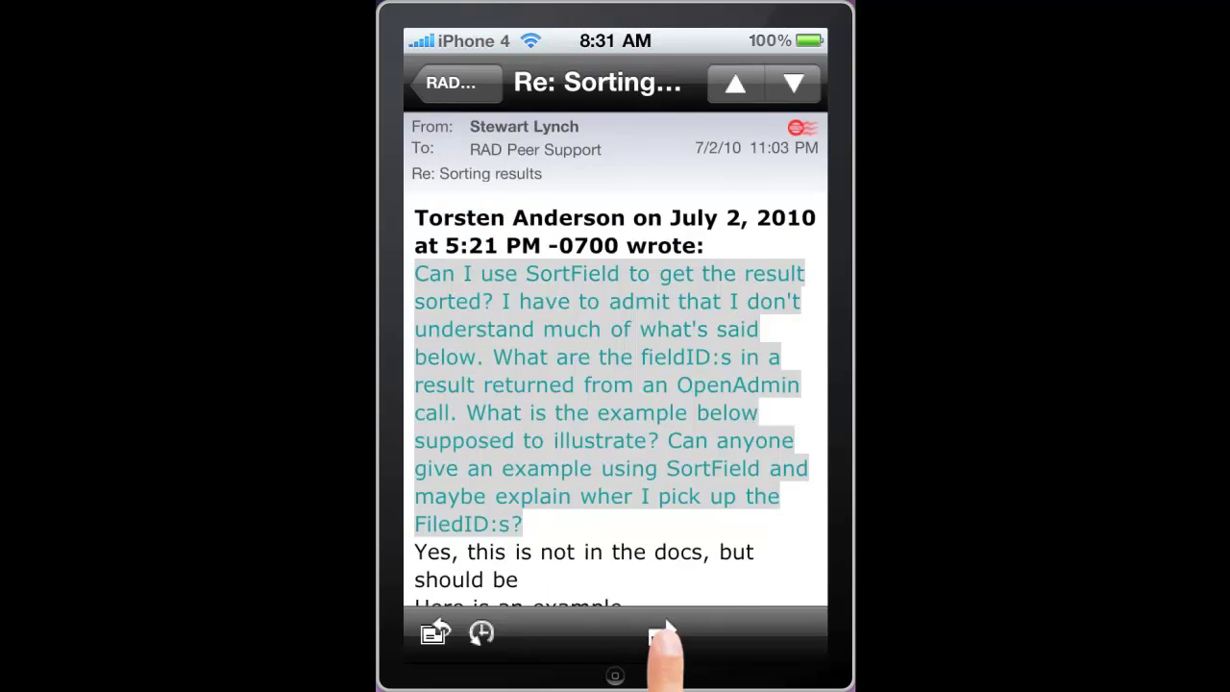
click(481, 83)
click(444, 83)
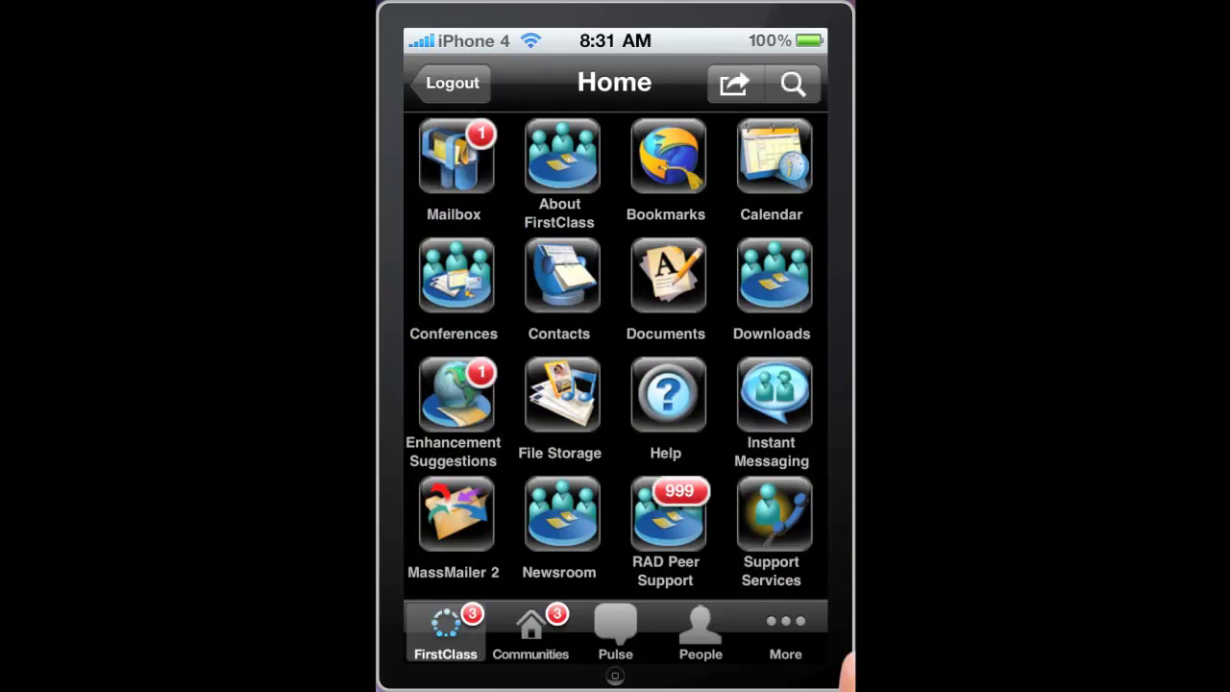
- Open the ABC Policies community, browse its Feed and Documents, then open the Absenteeism and Tardiness wiki page
click(530, 634)
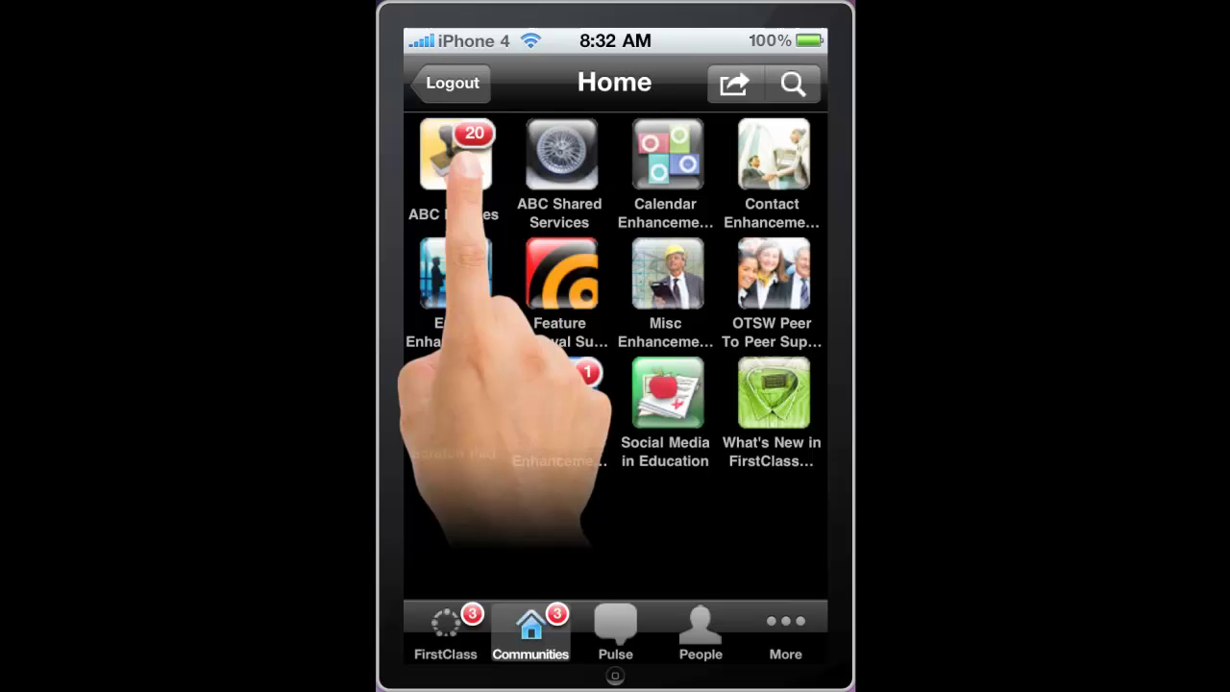
click(466, 166)
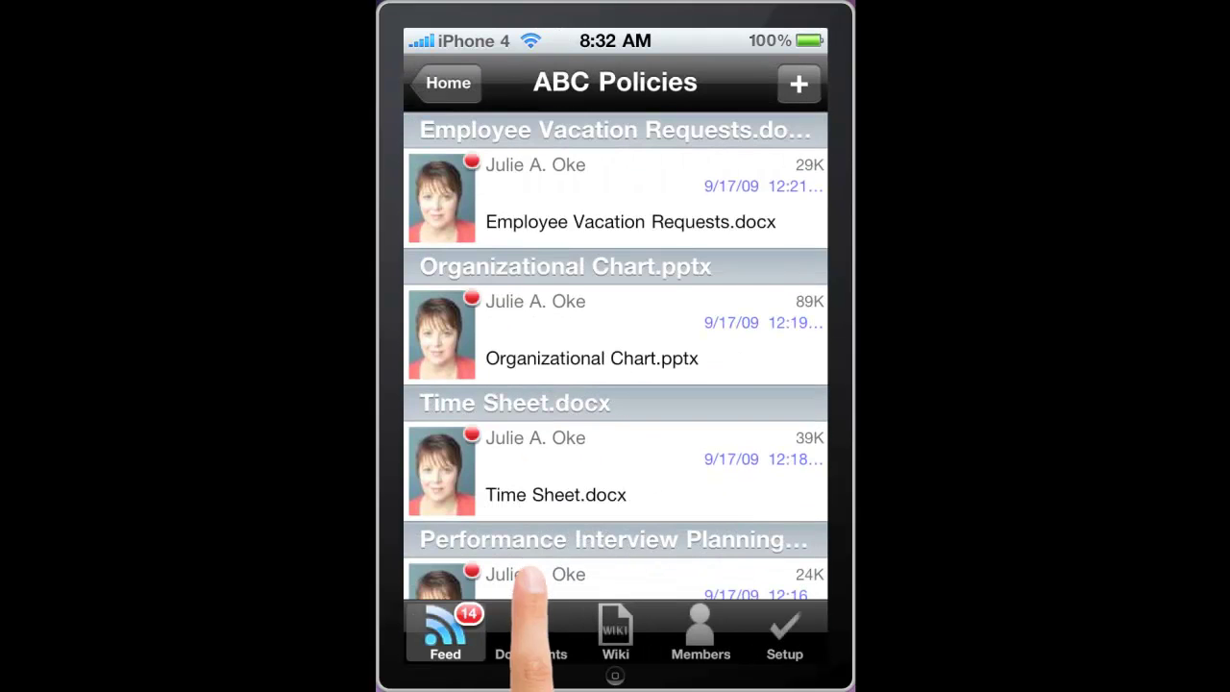
drag(536, 572, 582, 434)
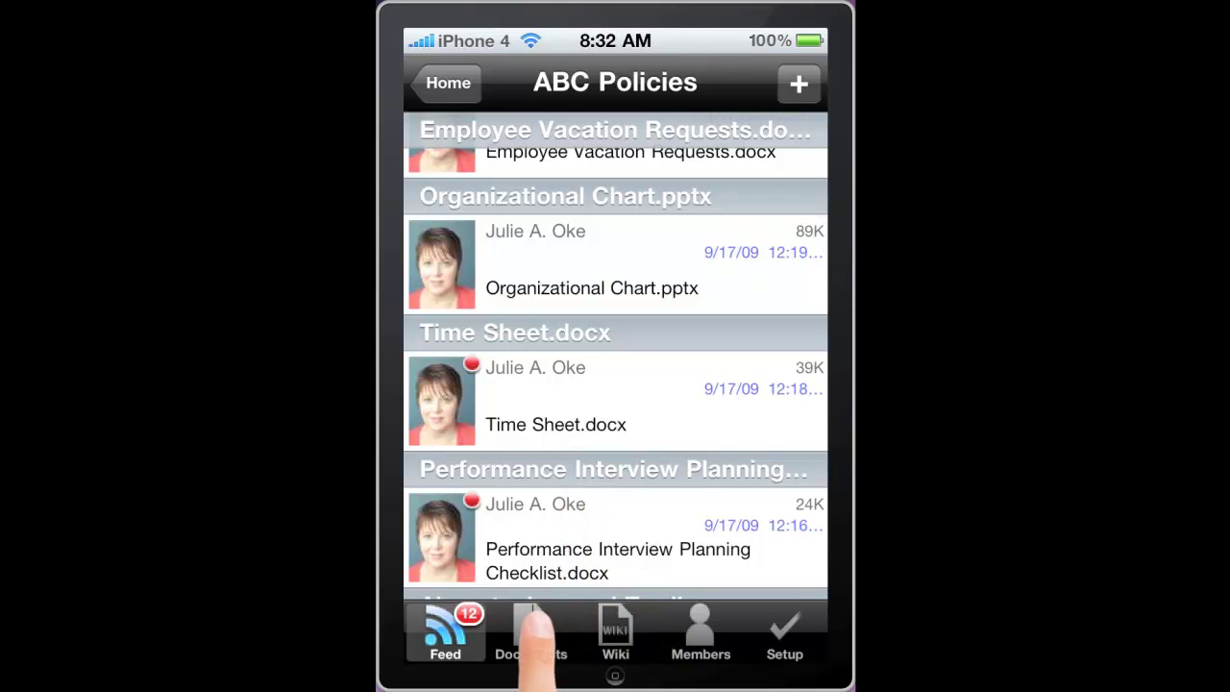
click(531, 629)
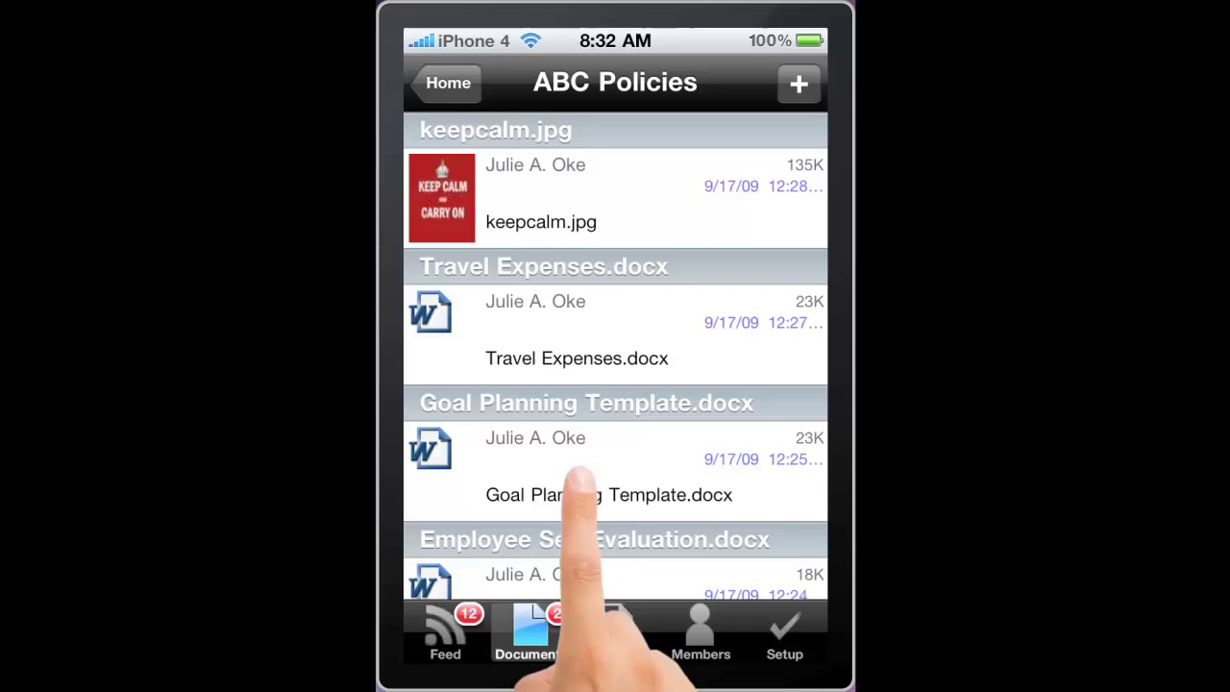
click(615, 629)
click(552, 380)
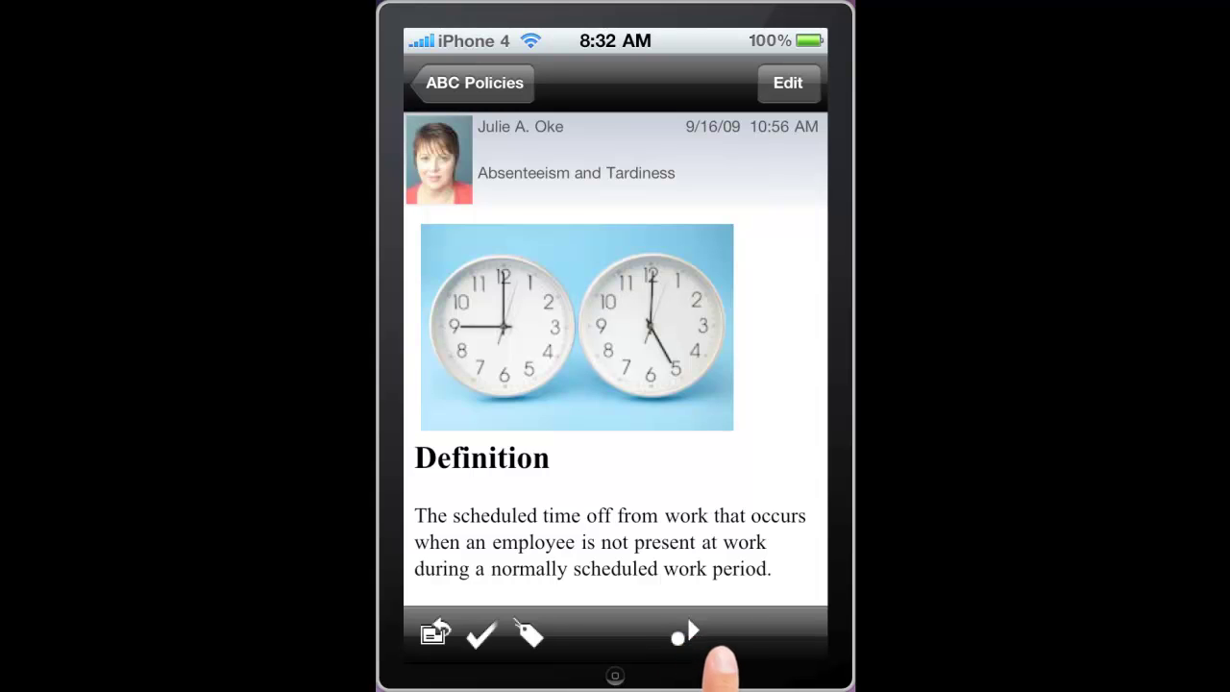
- Page forward to the Childcare and Eldercare policy, then view the community's Members and Setup
click(684, 629)
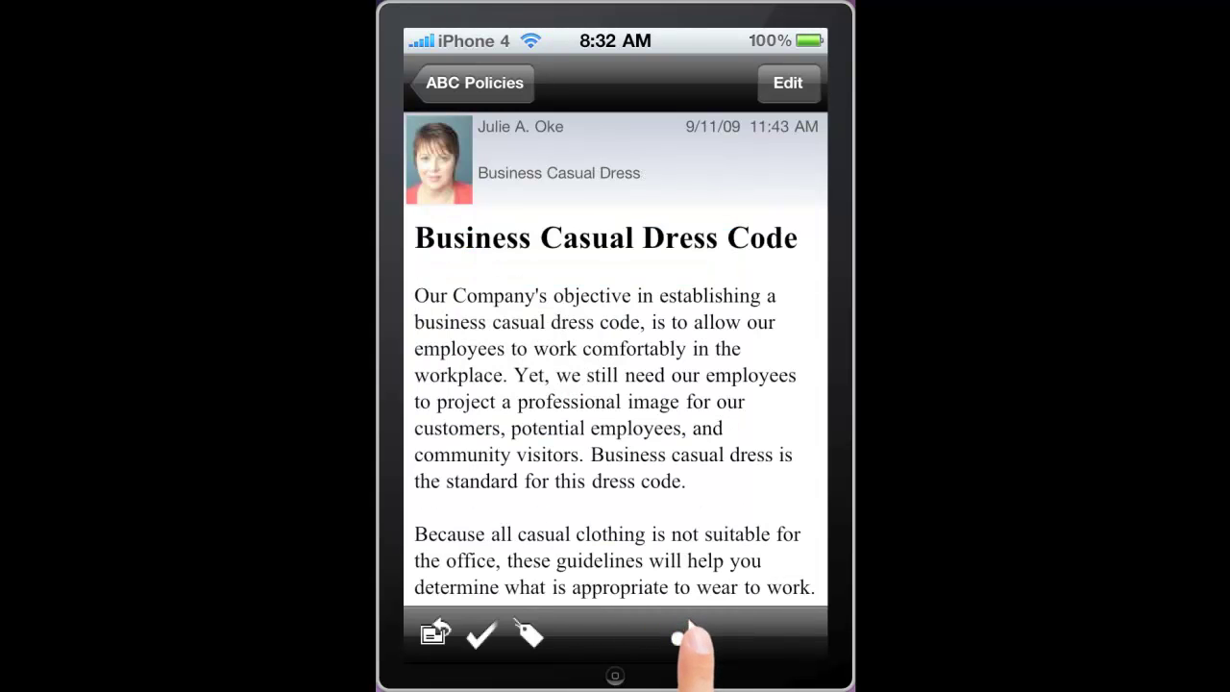
click(686, 629)
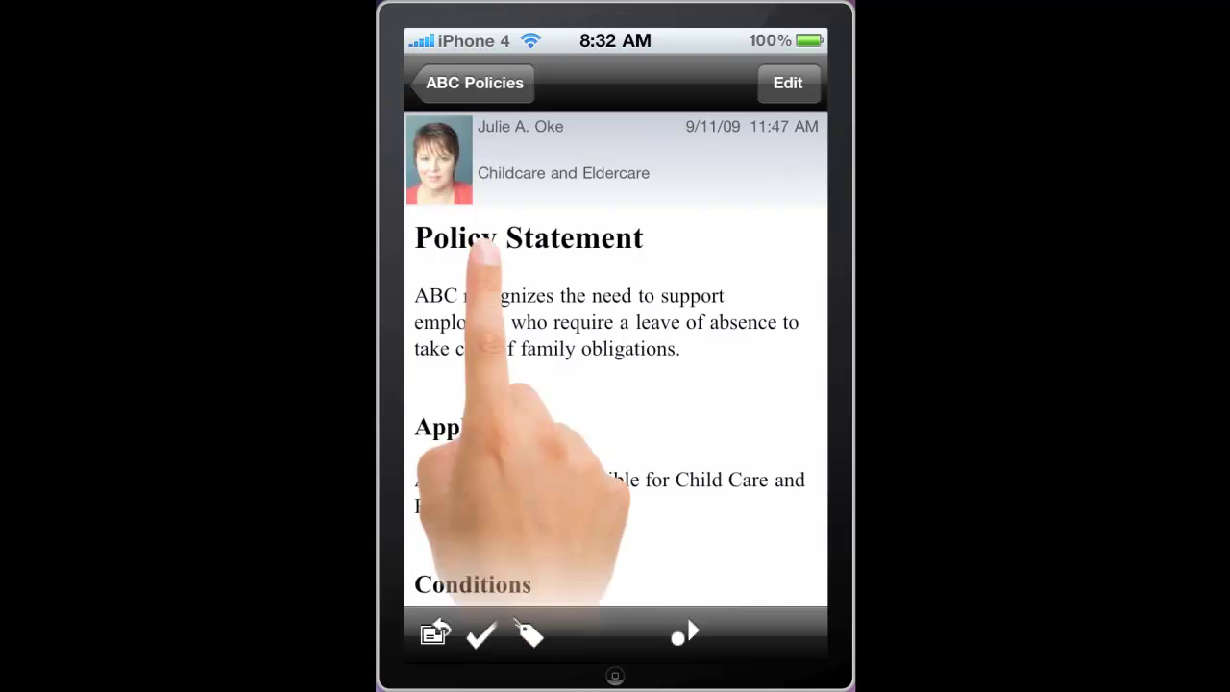
click(494, 82)
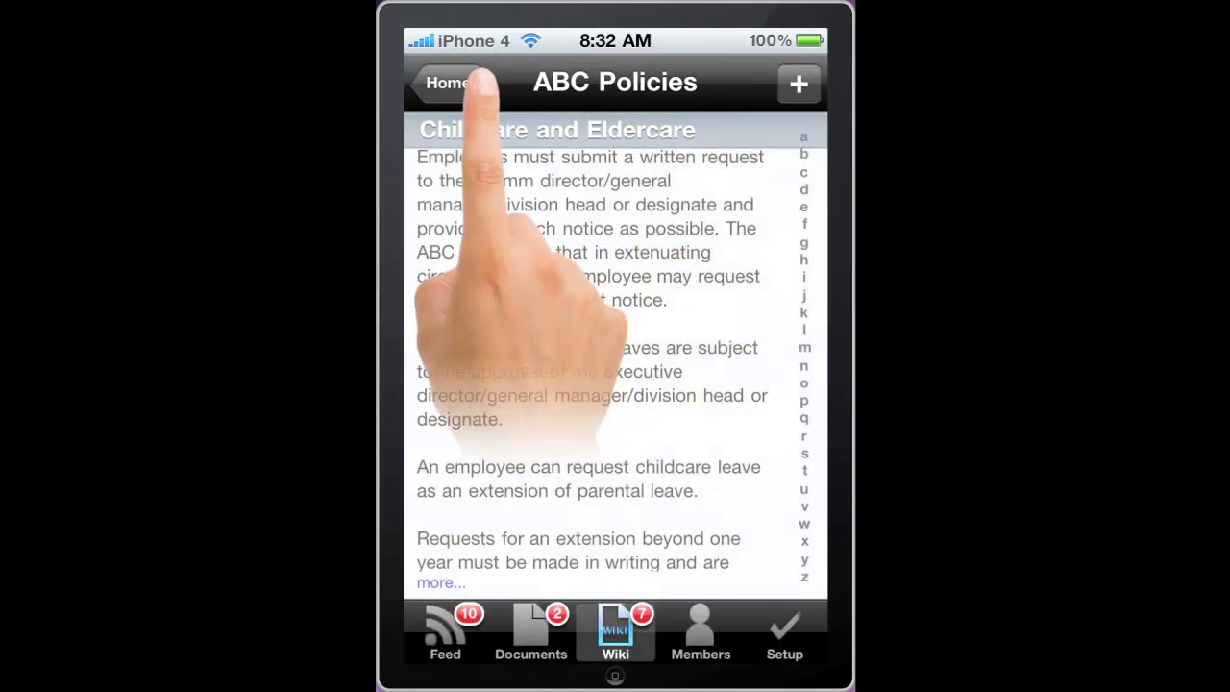
click(698, 629)
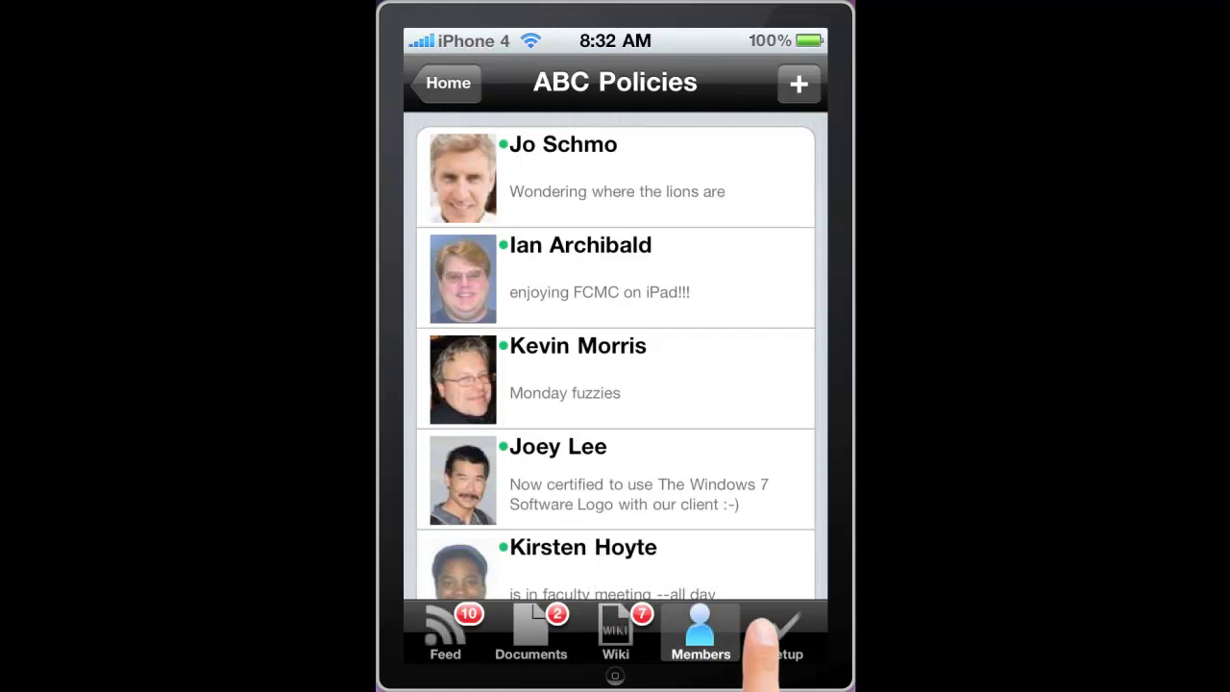
click(786, 630)
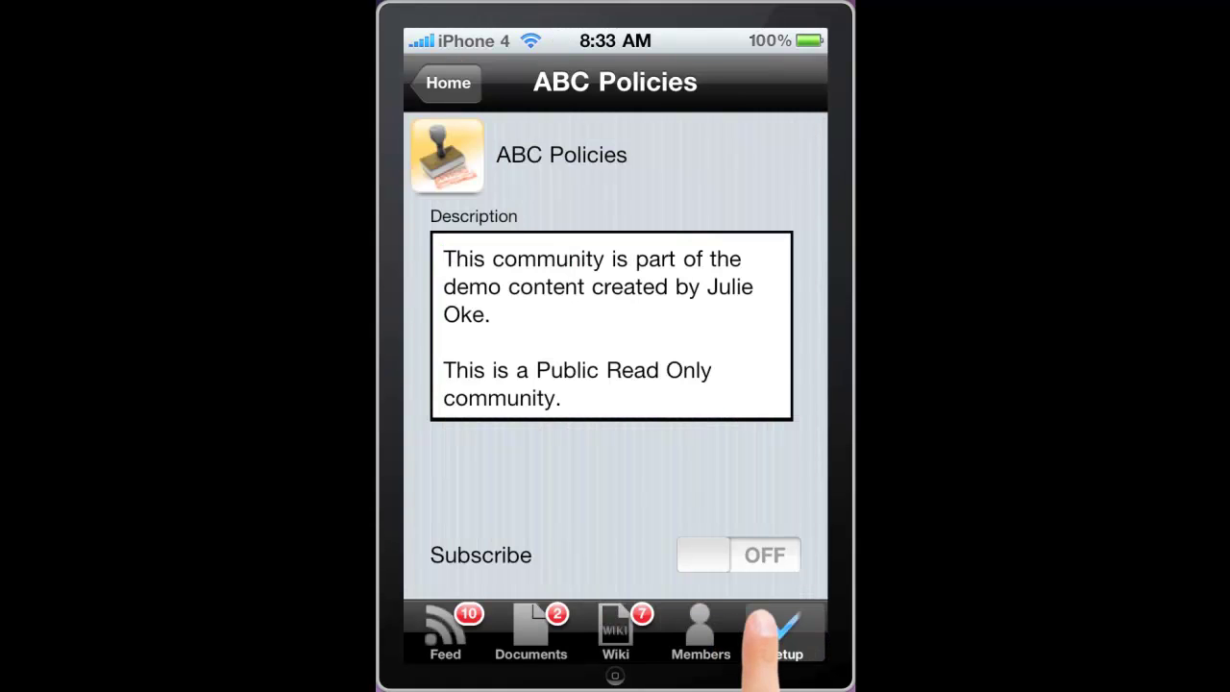
click(448, 82)
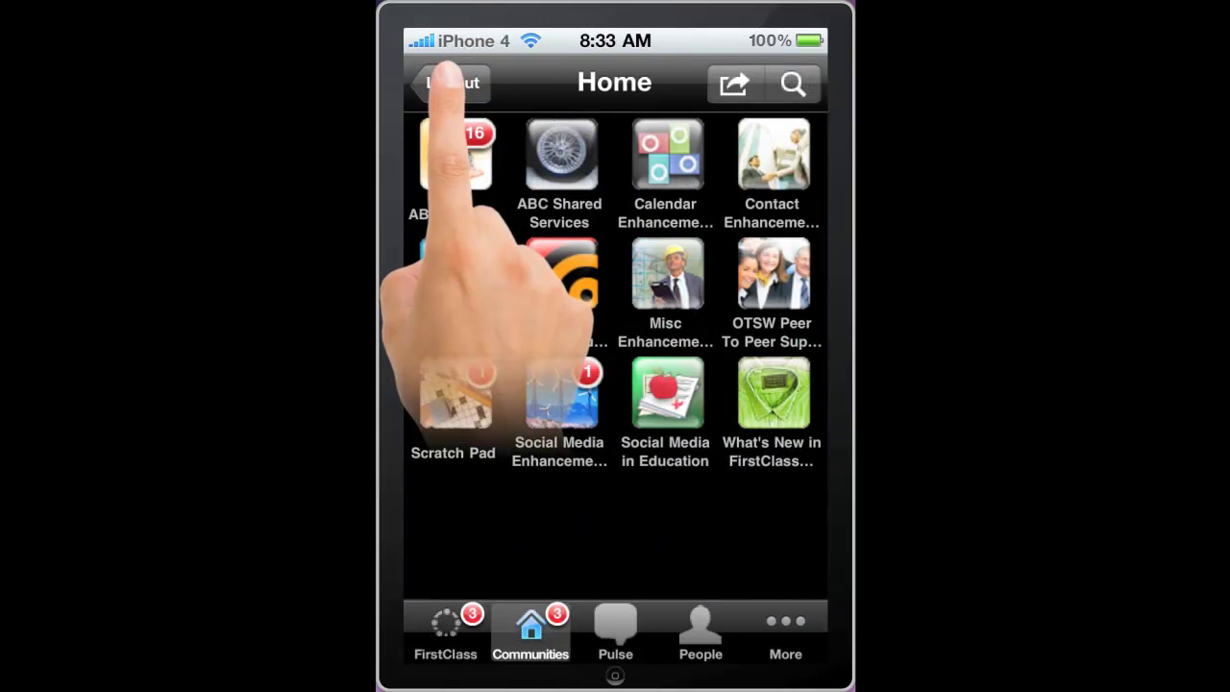
- View a followed colleague's blog and profile details from the People view
click(700, 629)
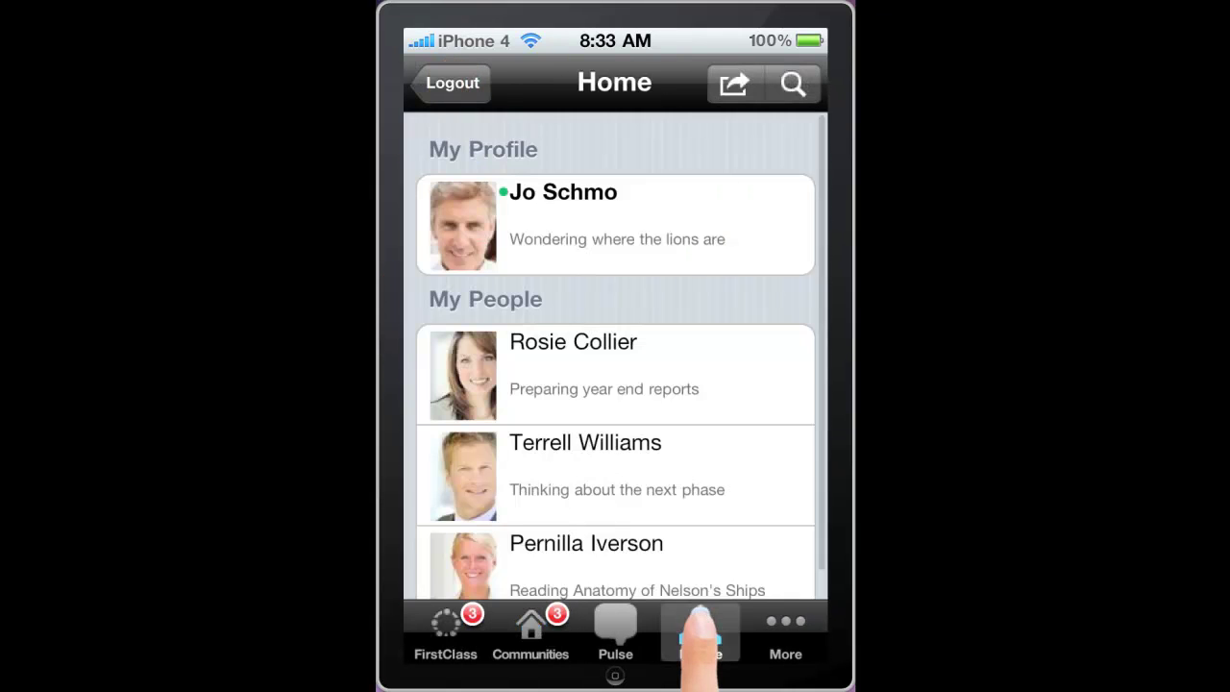
click(600, 558)
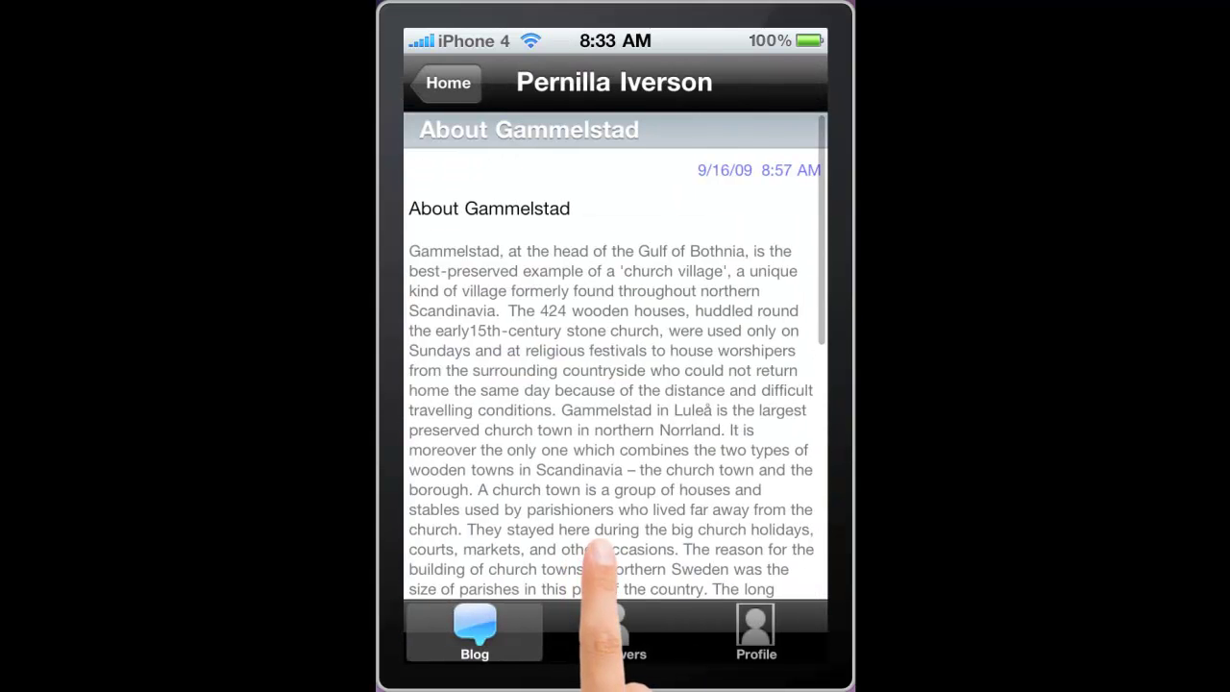
click(756, 634)
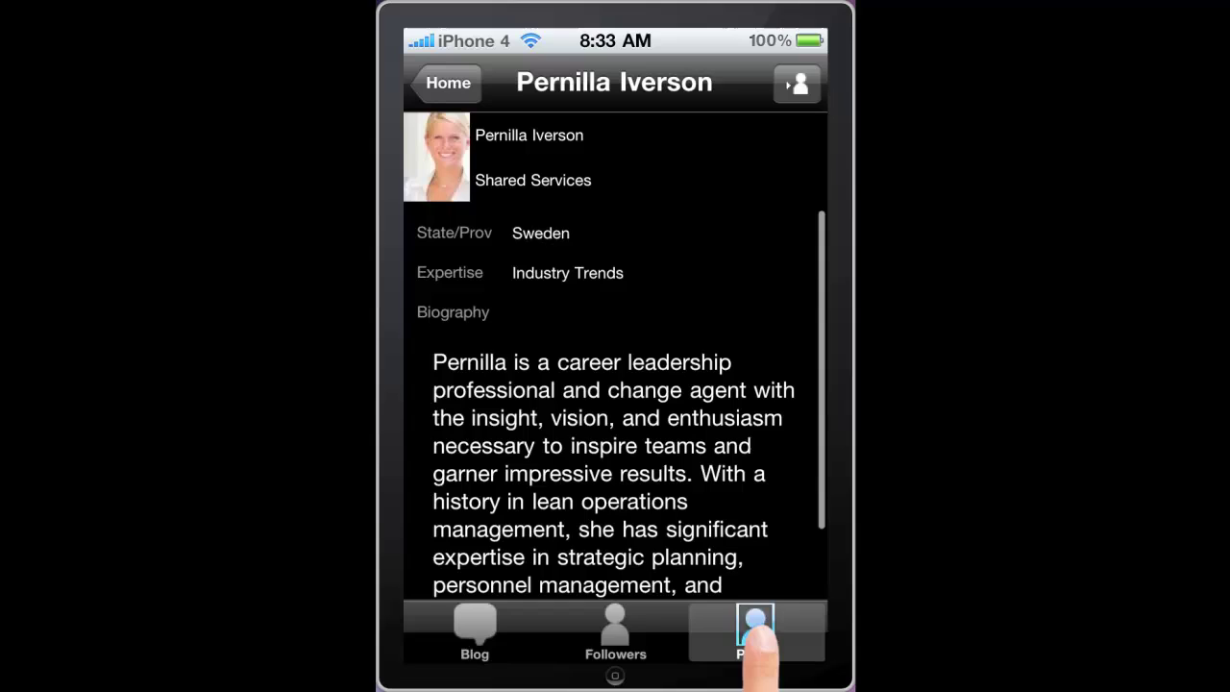
click(444, 82)
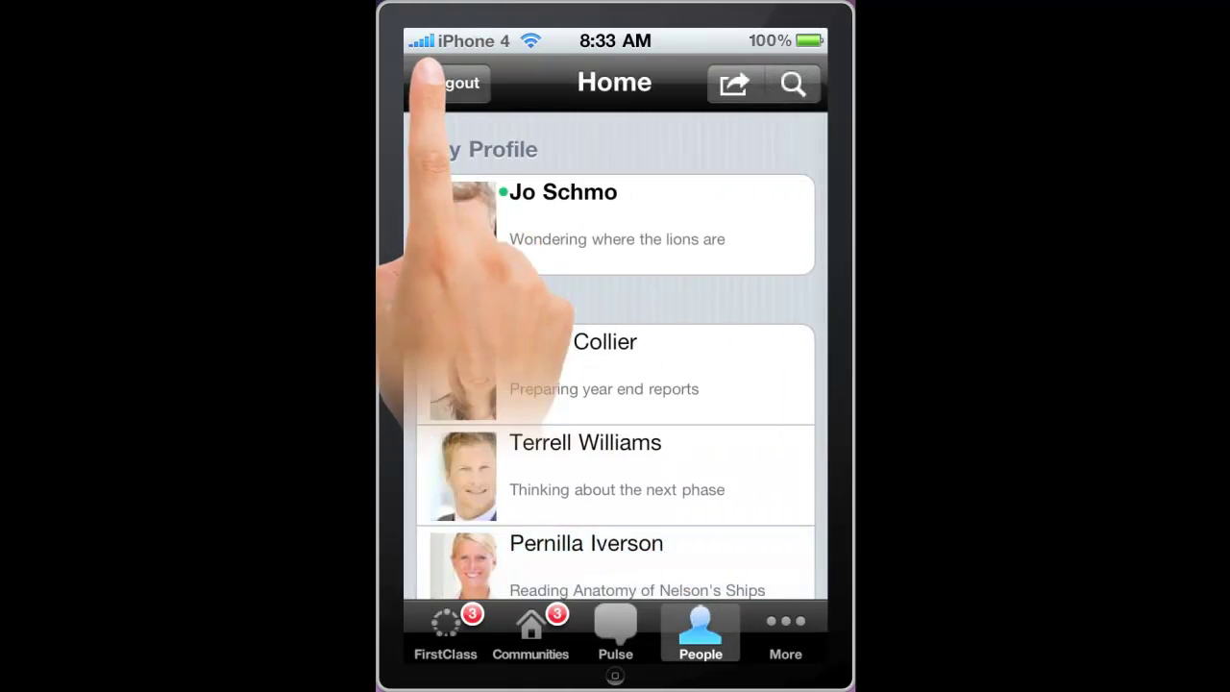
- Open your own profile details, then dismiss the profile options and switch to the main Home grid
click(577, 229)
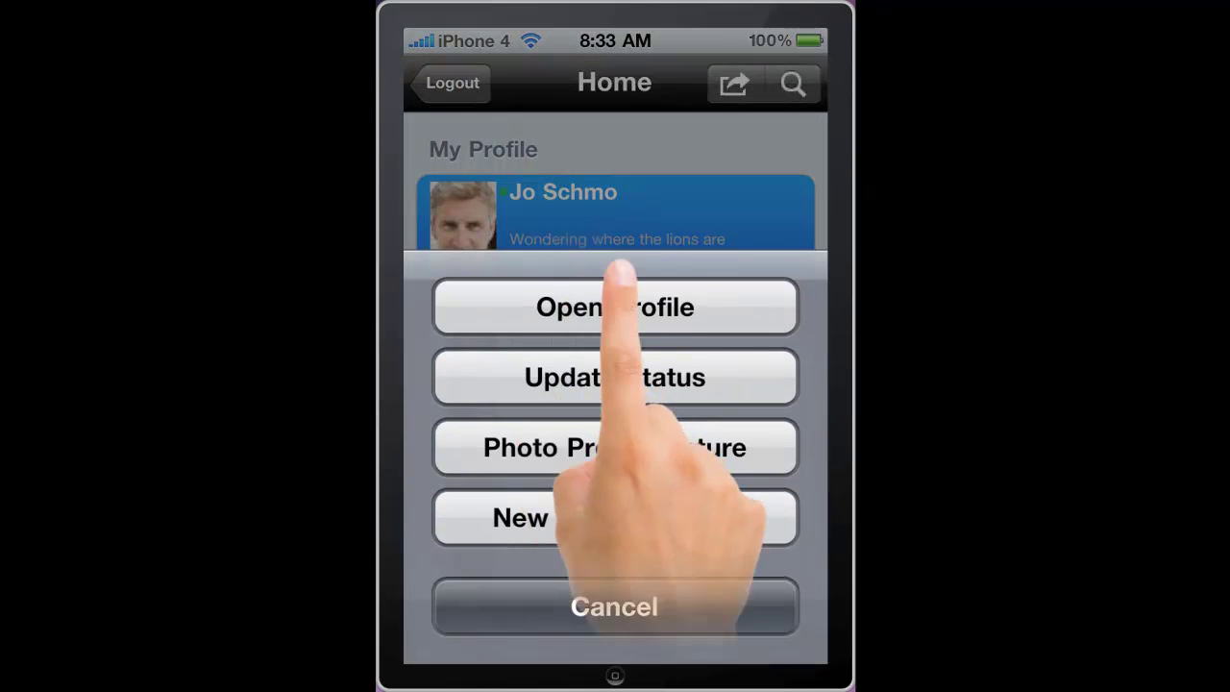
click(731, 307)
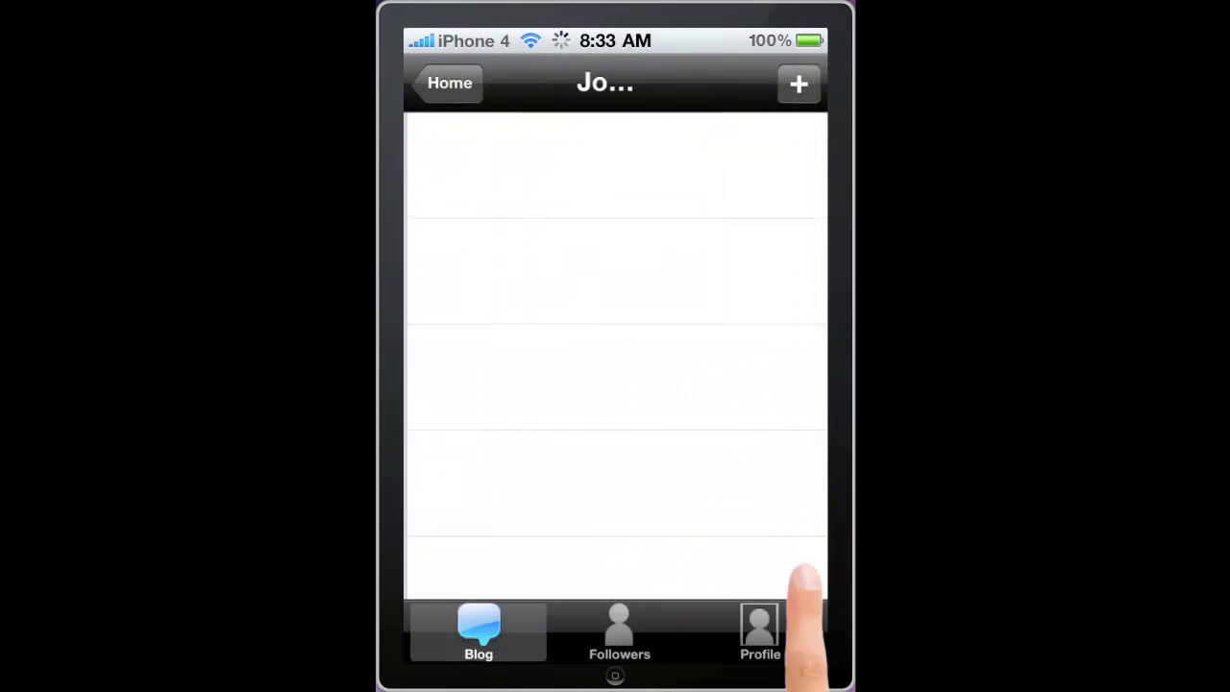
click(756, 632)
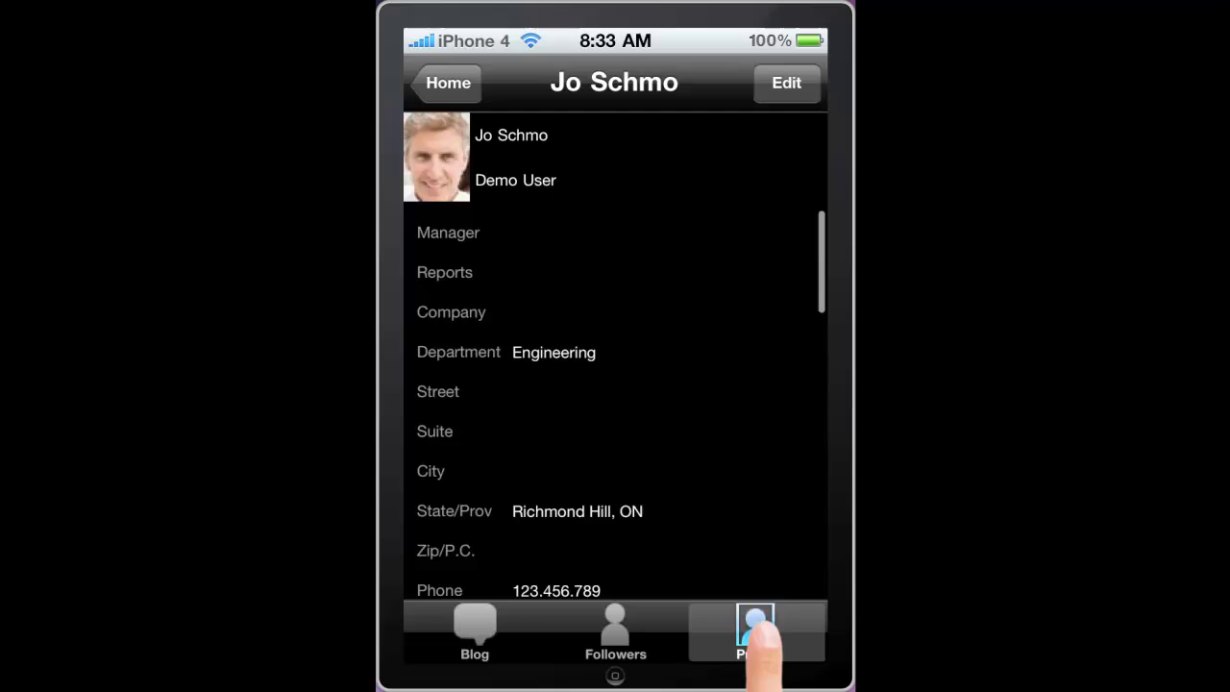
click(461, 83)
click(538, 206)
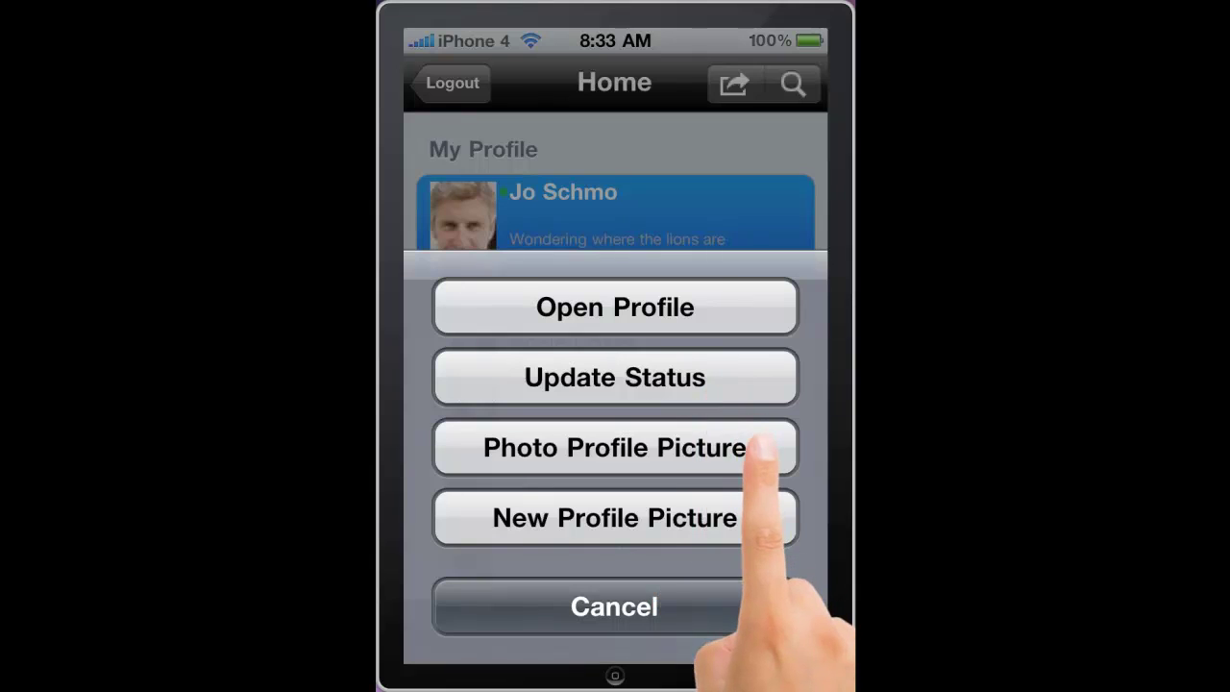
click(614, 606)
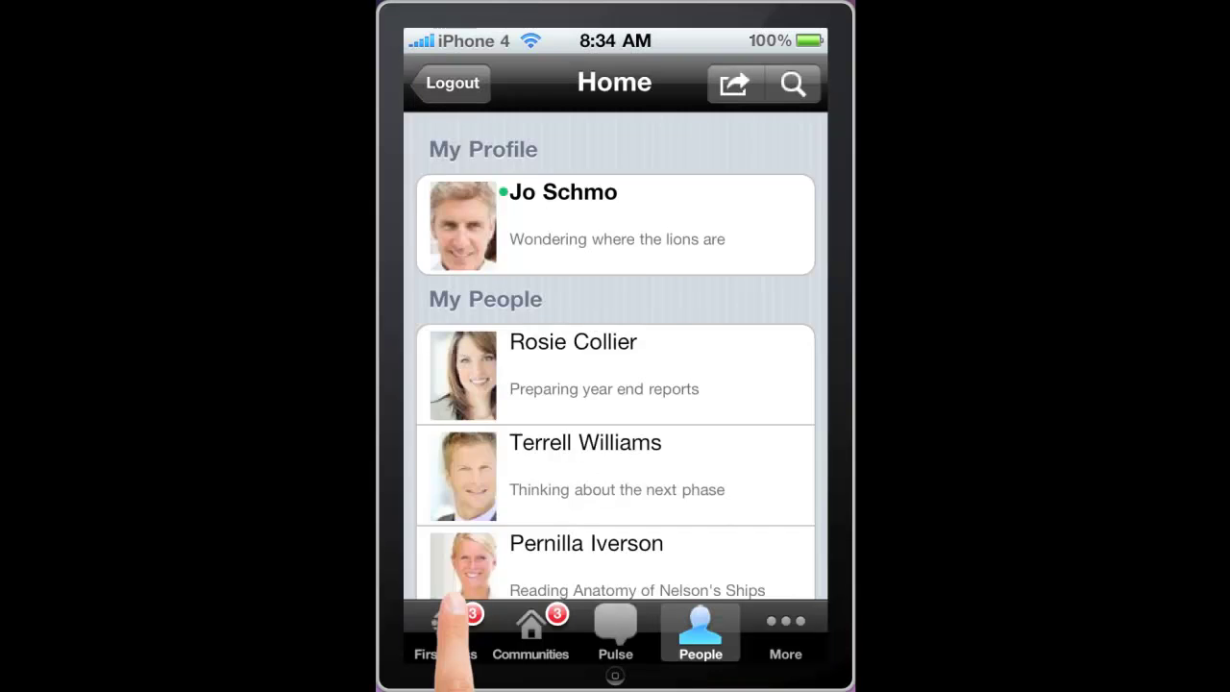
click(445, 626)
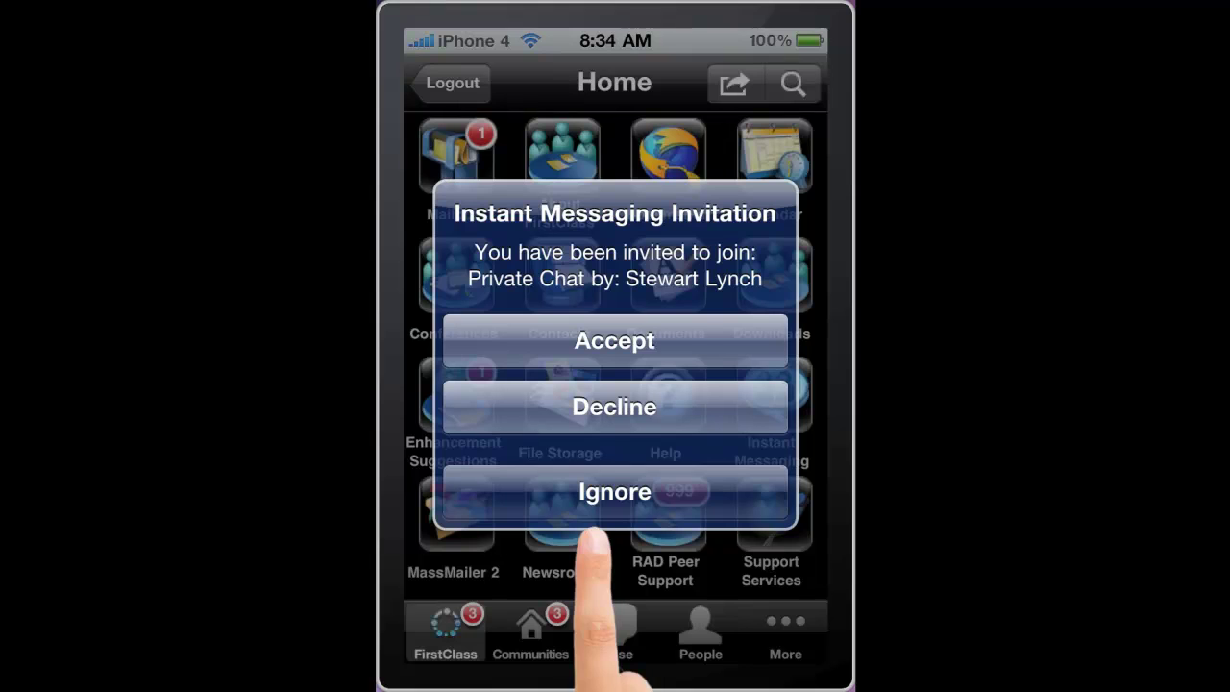
- Accept the private chat invitation, send 'hi', then leave the chat for the Home screen
click(612, 342)
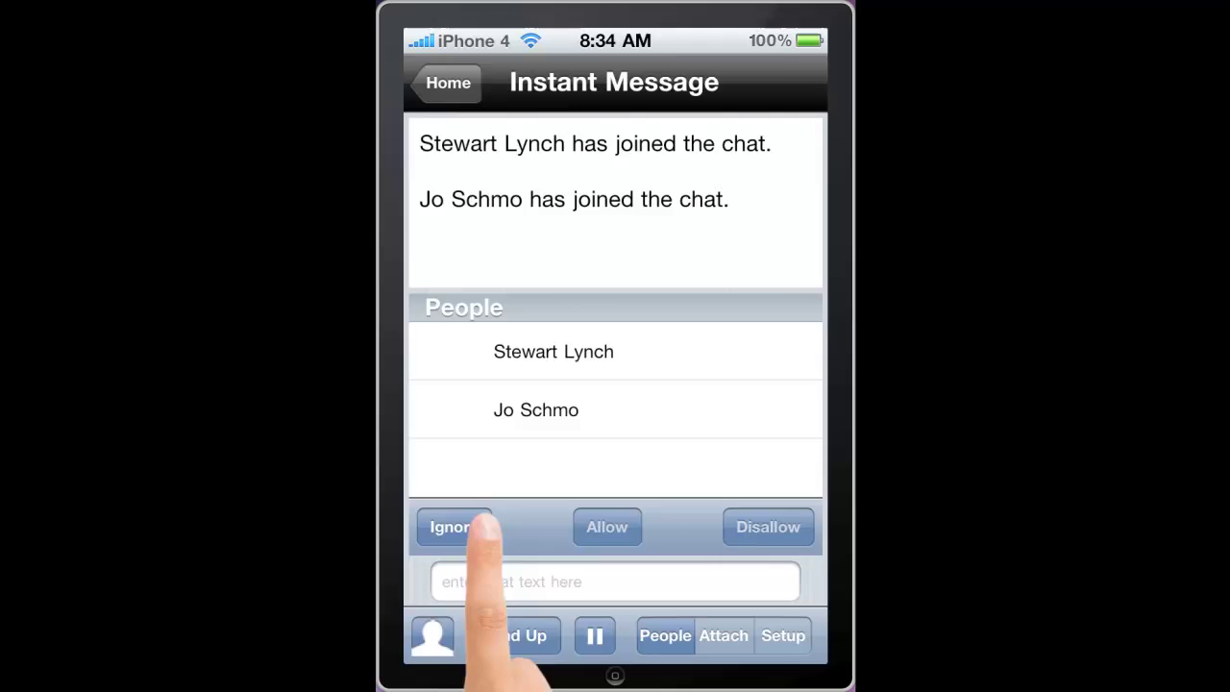
click(526, 582)
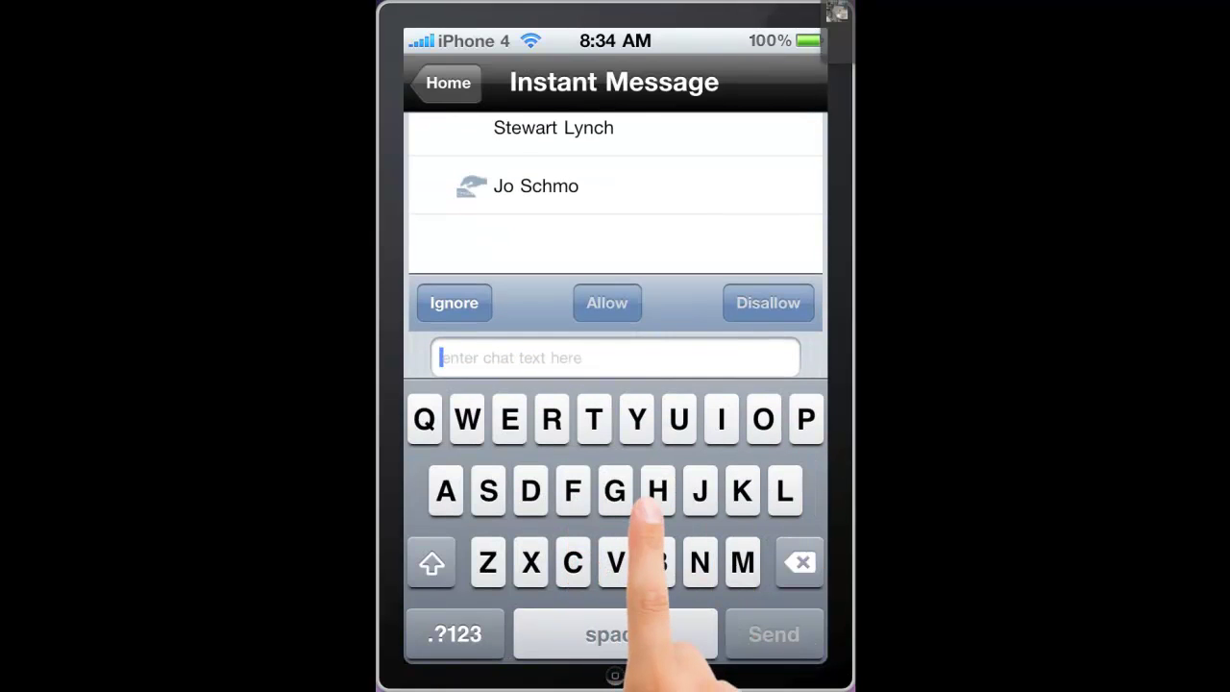
click(656, 491)
click(720, 419)
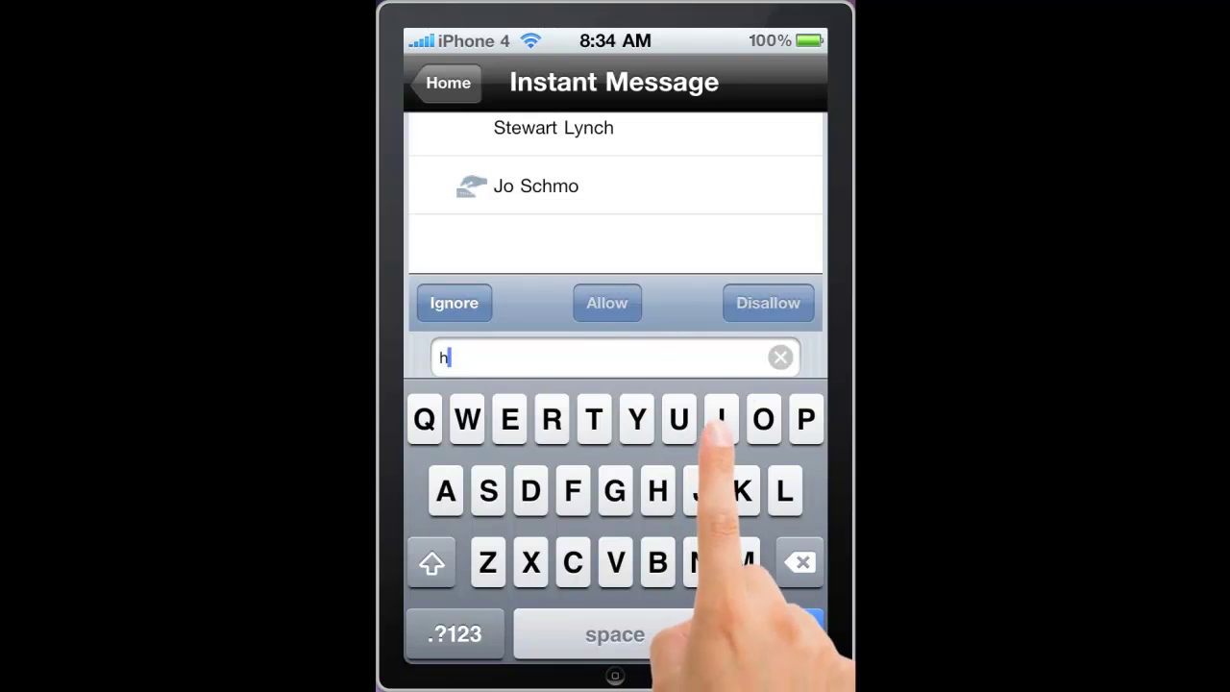
click(776, 629)
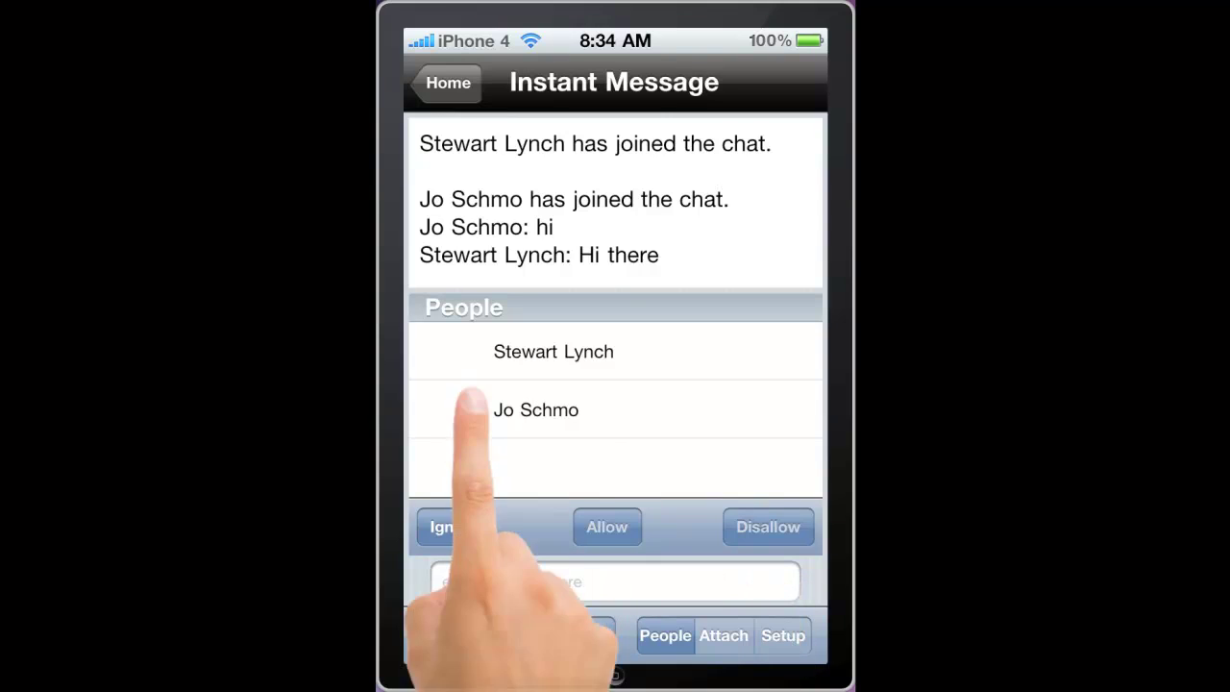
click(449, 85)
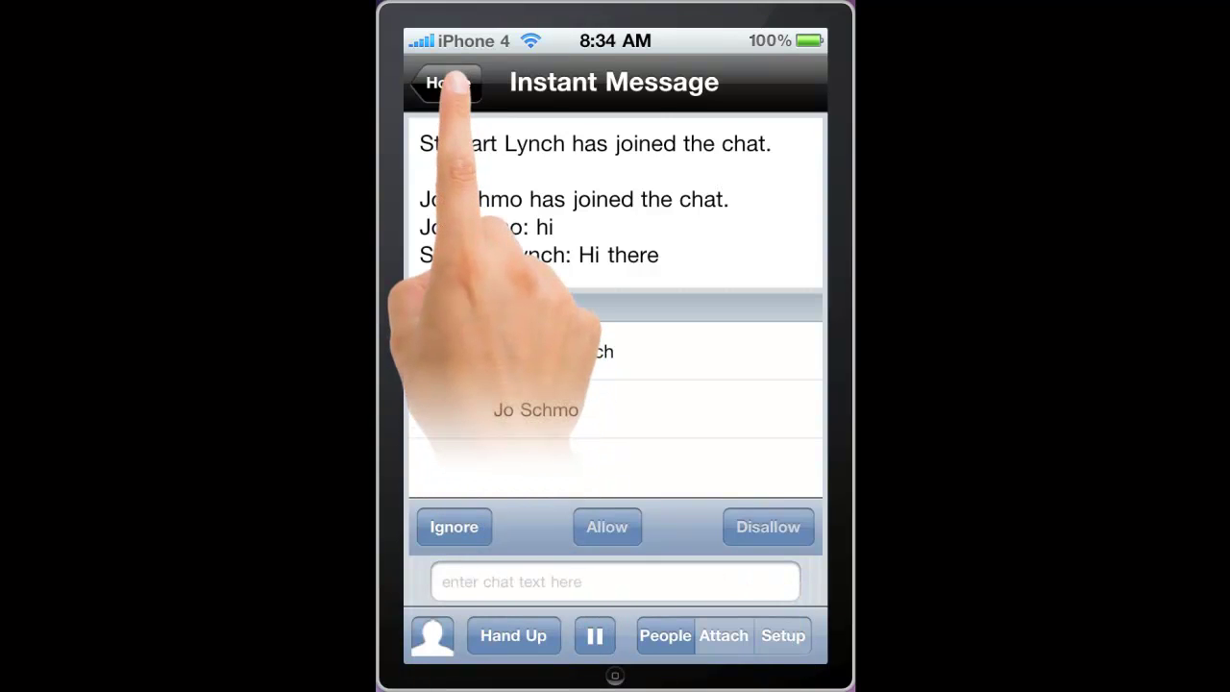